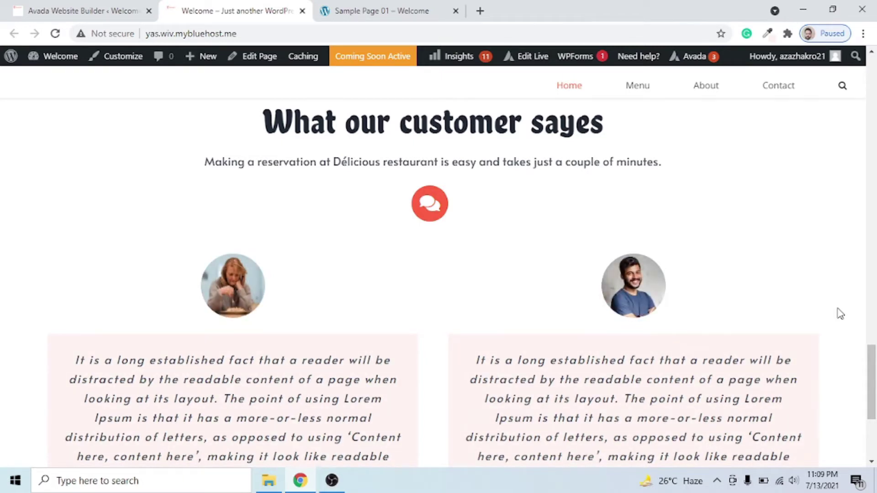
Step: Add a container with a single full-width 1/1 column to the empty Sample Page 01
click(368, 8)
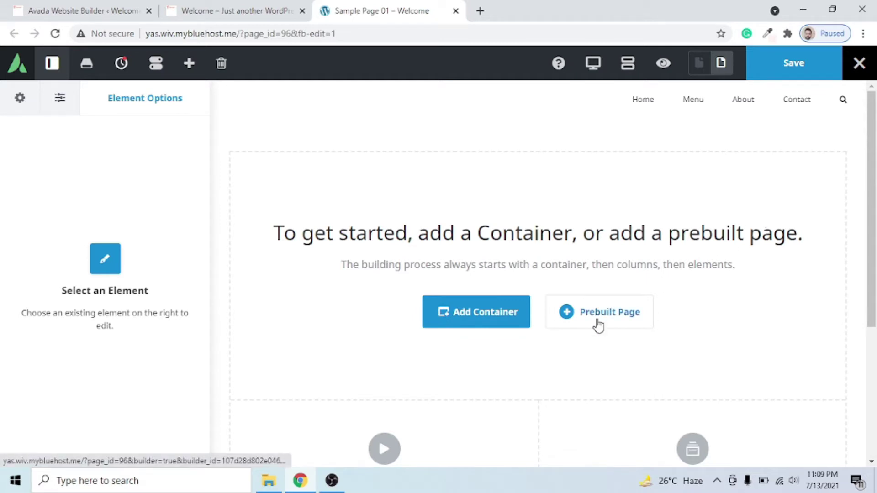
click(87, 10)
click(227, 11)
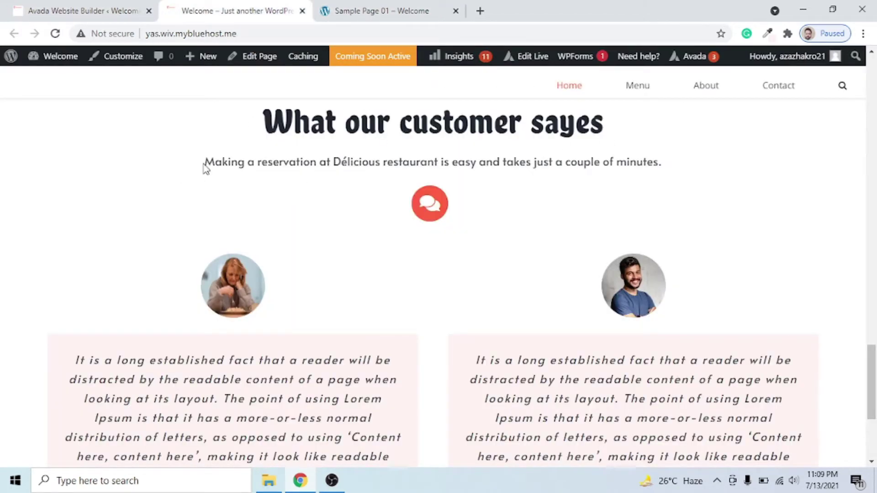
click(357, 6)
click(504, 319)
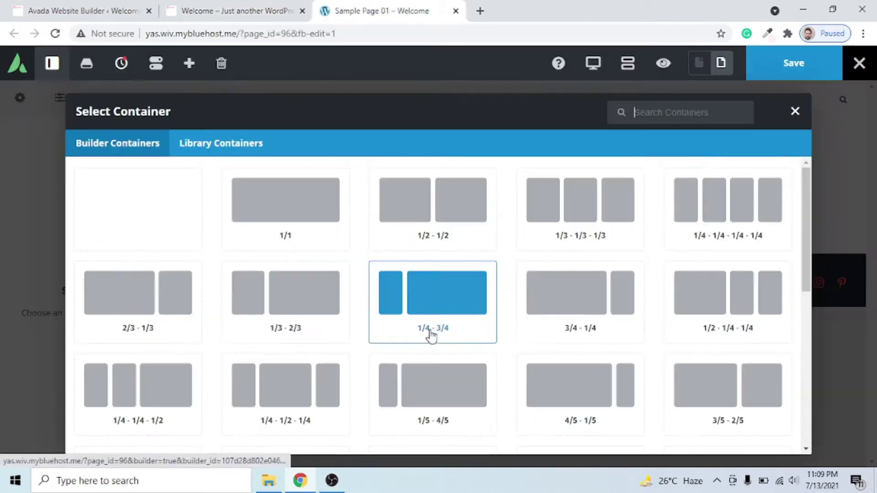
click(300, 219)
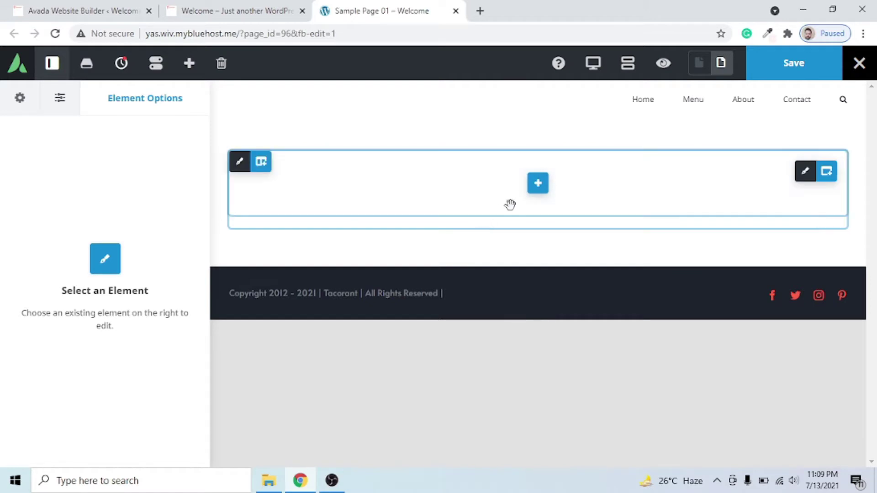
Step: Search the builder elements for "tit" and insert a Title element in the empty column
click(538, 183)
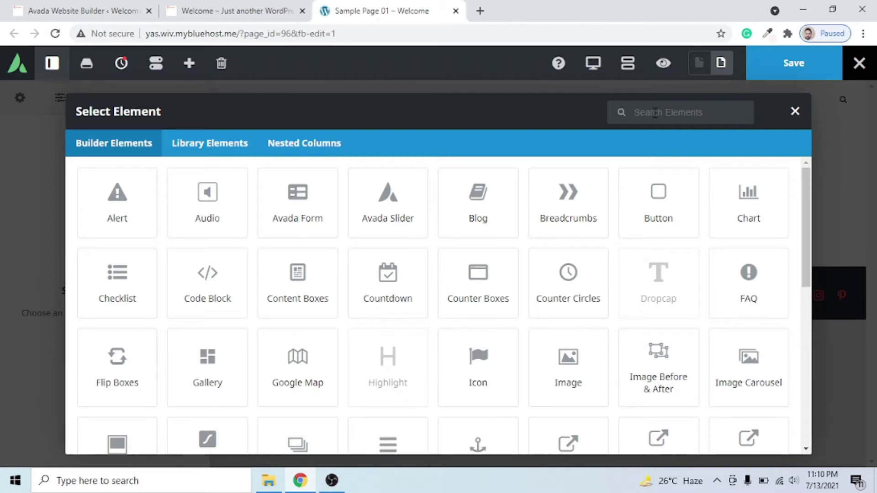
text(tit)
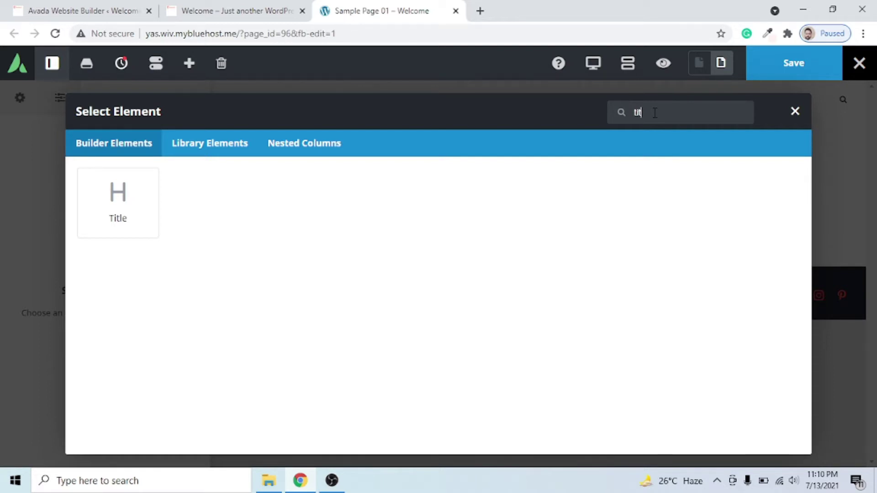
click(140, 210)
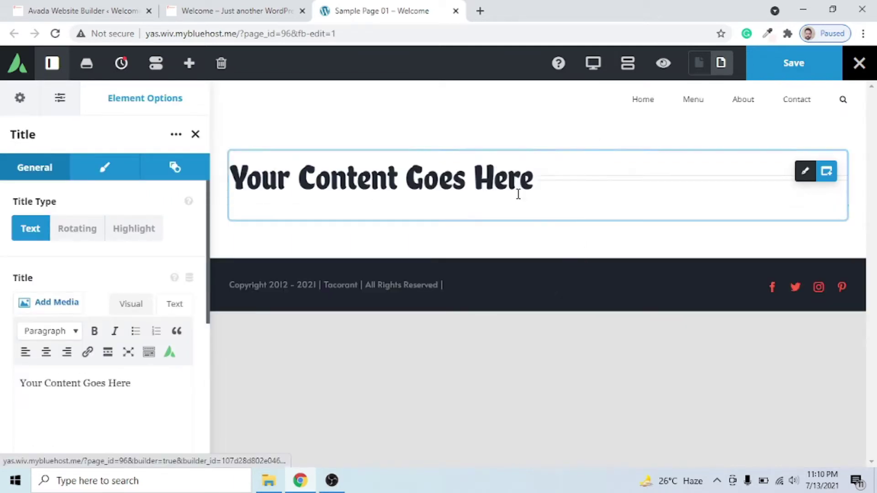
Step: Replace the title's placeholder with the "What our customer sayes" heading copied from the Welcome page, correcting it to "What our customer says"
click(231, 11)
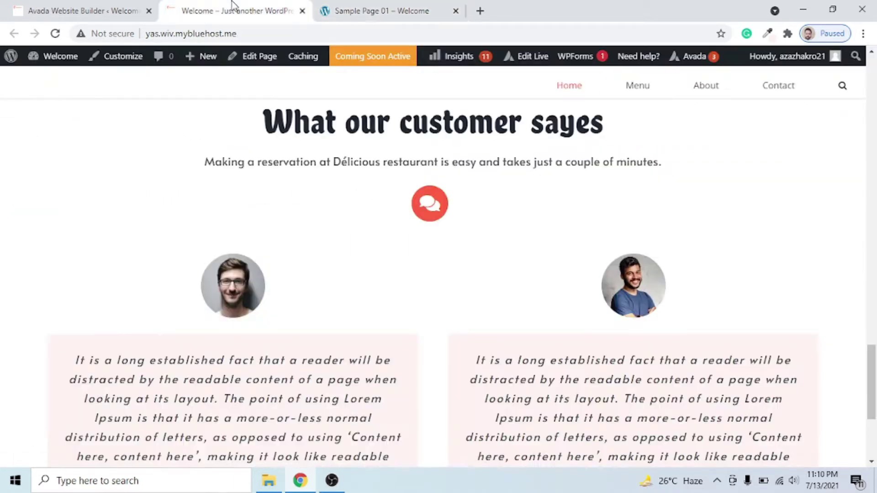
drag(260, 122, 615, 133)
key(ctrl+c)
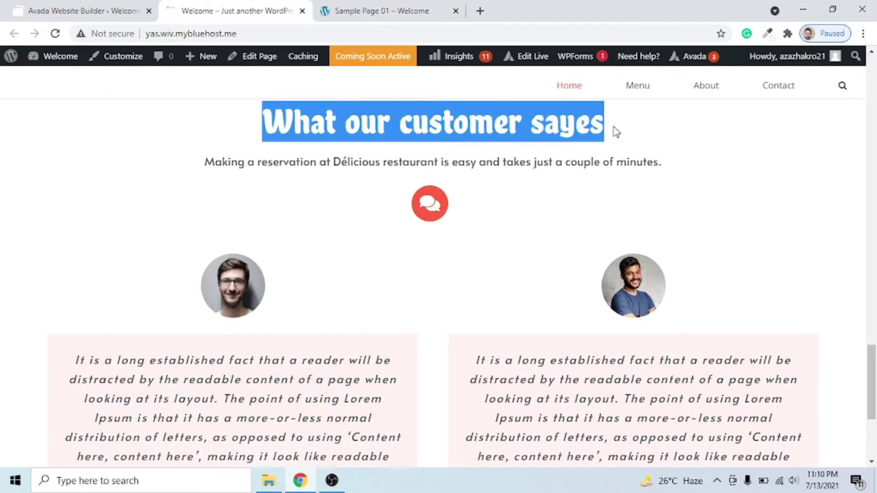
click(381, 11)
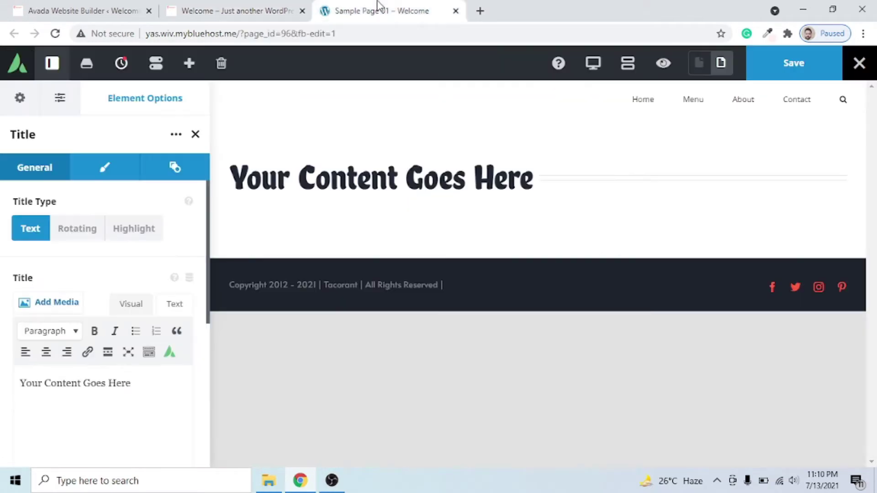
click(75, 386)
key(ctrl+a)
key(BackSpace)
key(ctrl+v)
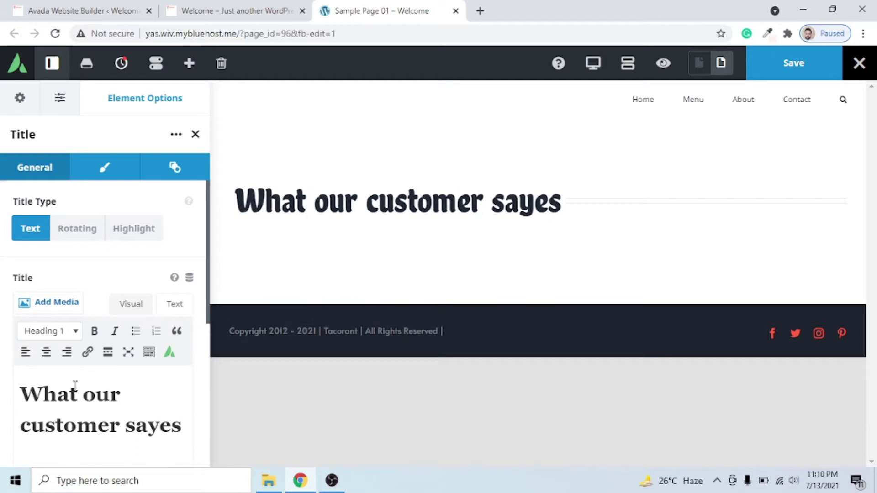
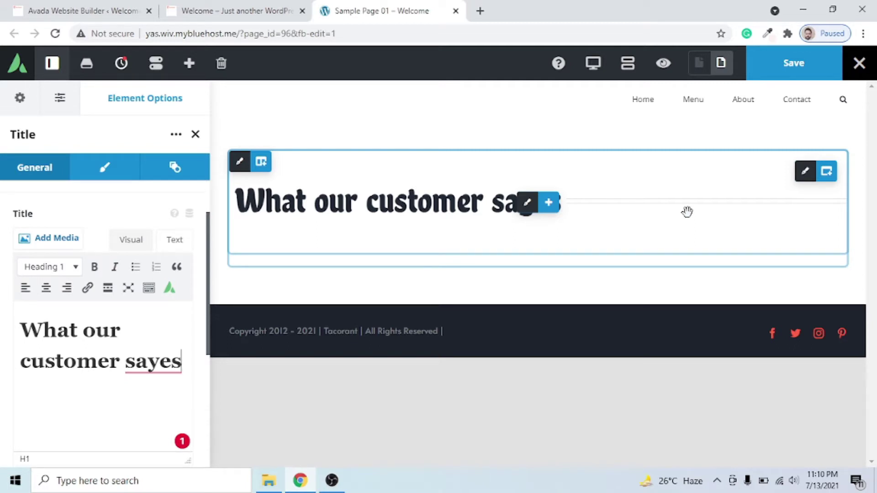
click(172, 361)
key(BackSpace)
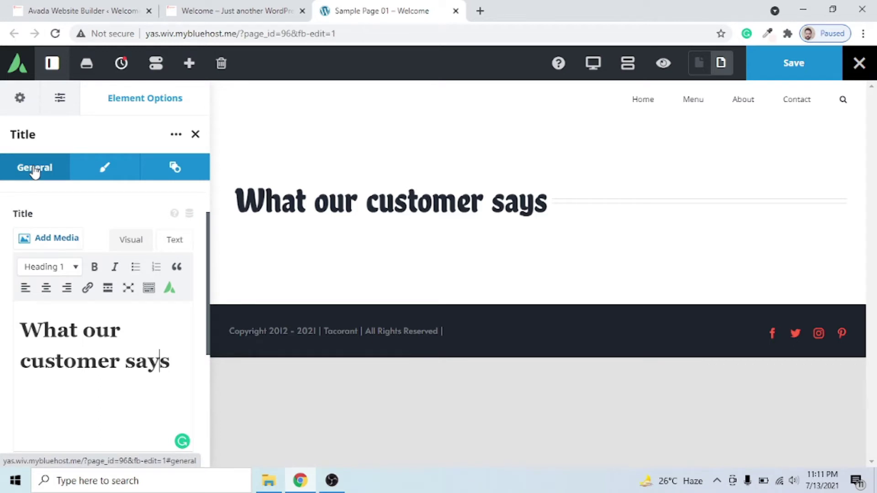
Step: Set the title's separator to None in its design options
click(90, 171)
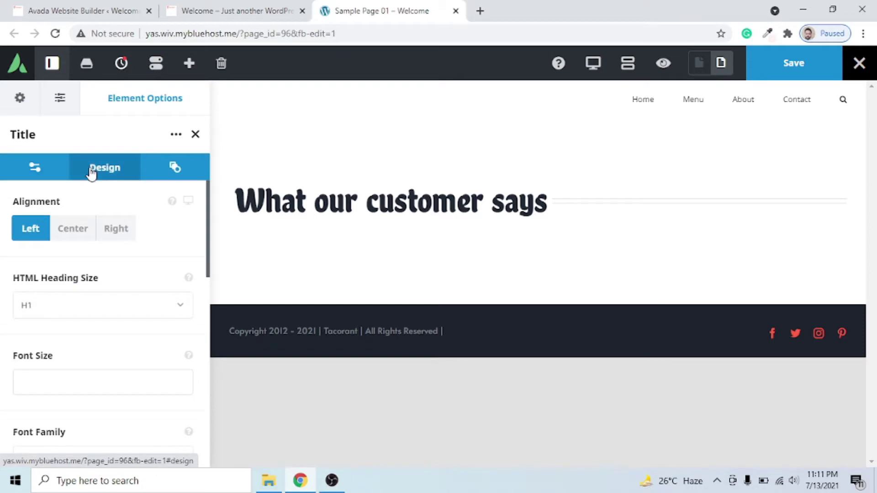
scroll(108, 267, down, 10)
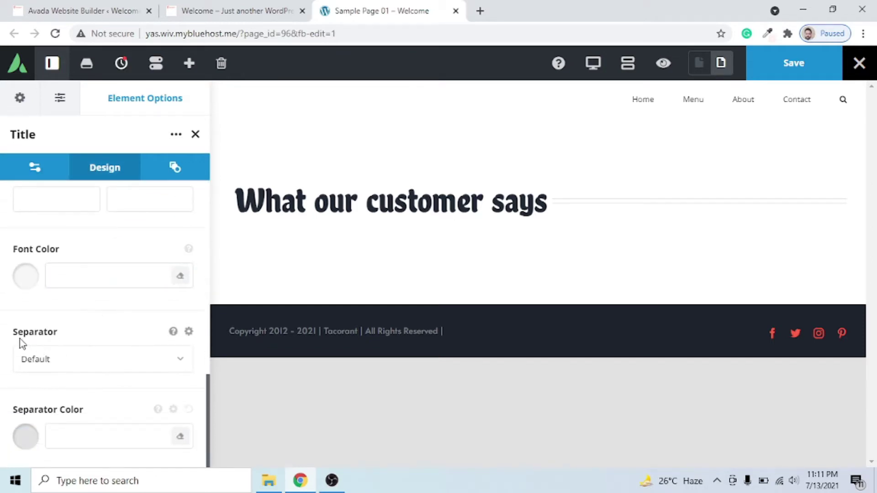
double_click(42, 337)
click(107, 317)
click(141, 365)
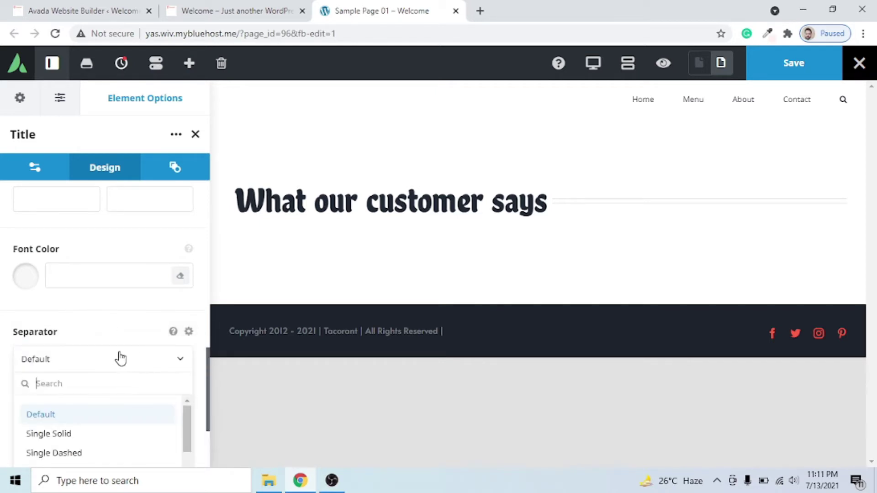
scroll(118, 358, down, 3)
scroll(90, 353, down, 5)
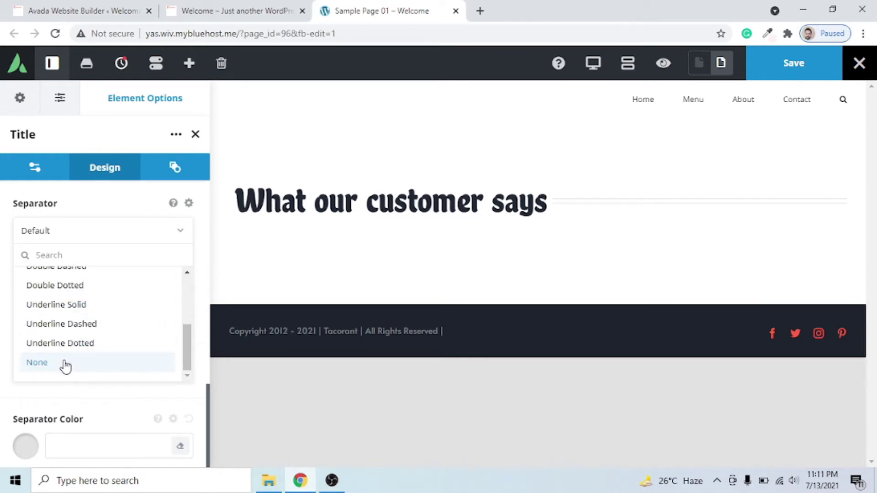
click(64, 363)
Step: Set the title's alignment to Center
scroll(64, 358, up, 5)
click(21, 288)
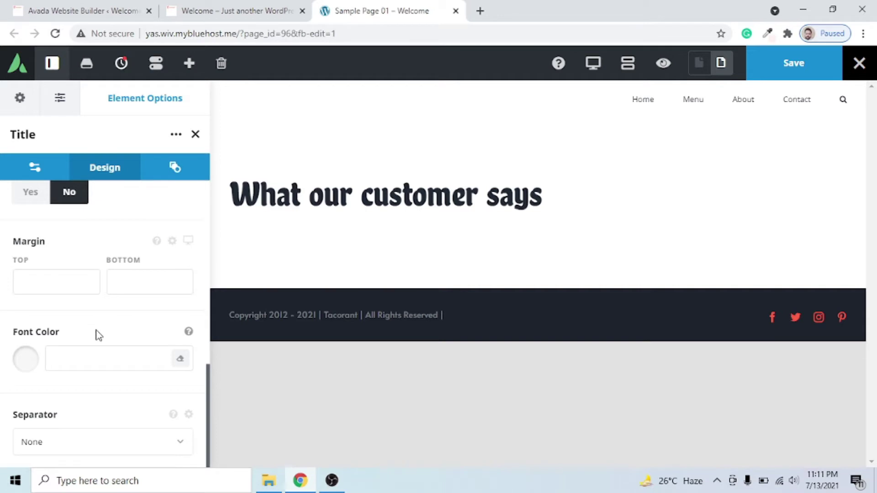
scroll(95, 333, up, 3)
scroll(95, 334, up, 8)
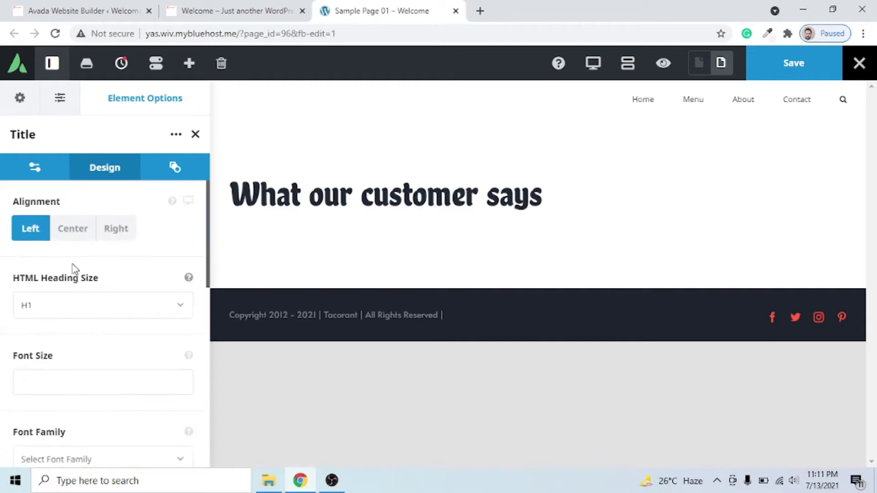
click(69, 233)
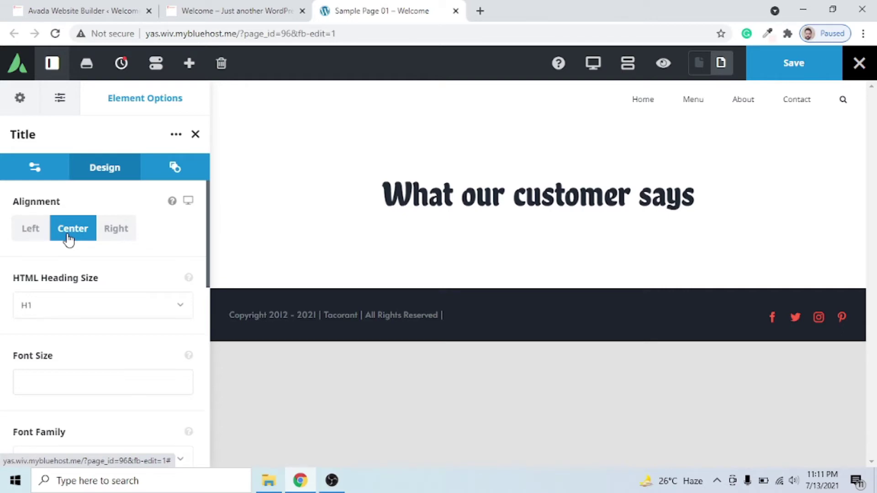
Step: Search the builder elements for "text" and add a Text Block below the title
click(228, 11)
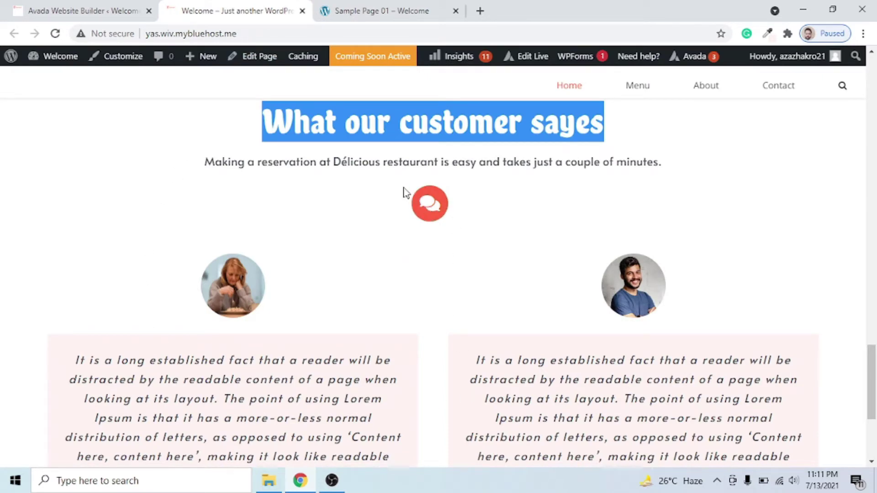
click(391, 11)
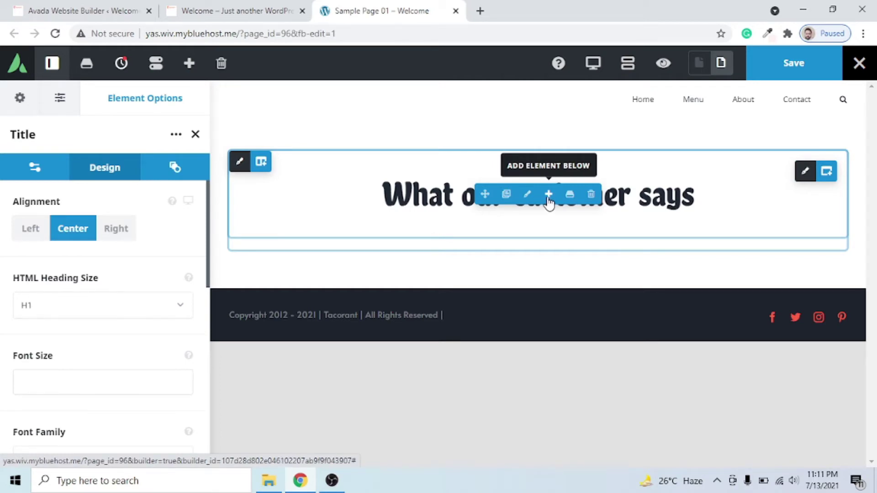
click(549, 196)
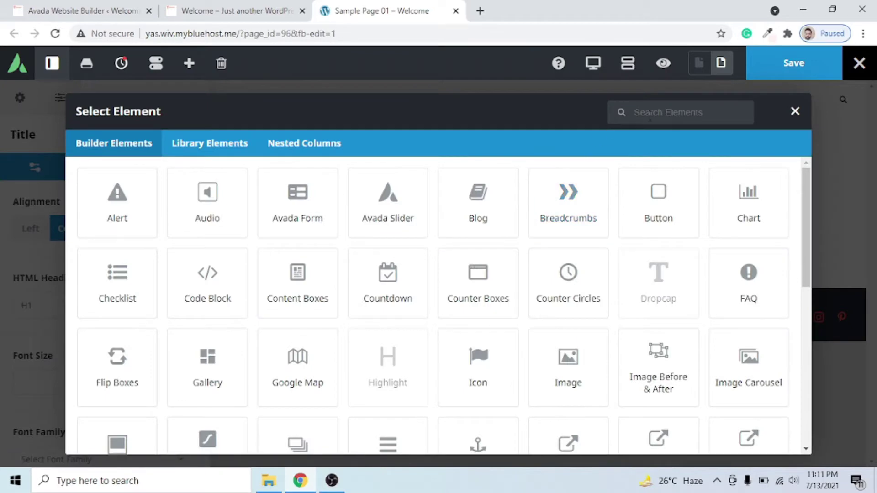
text(text)
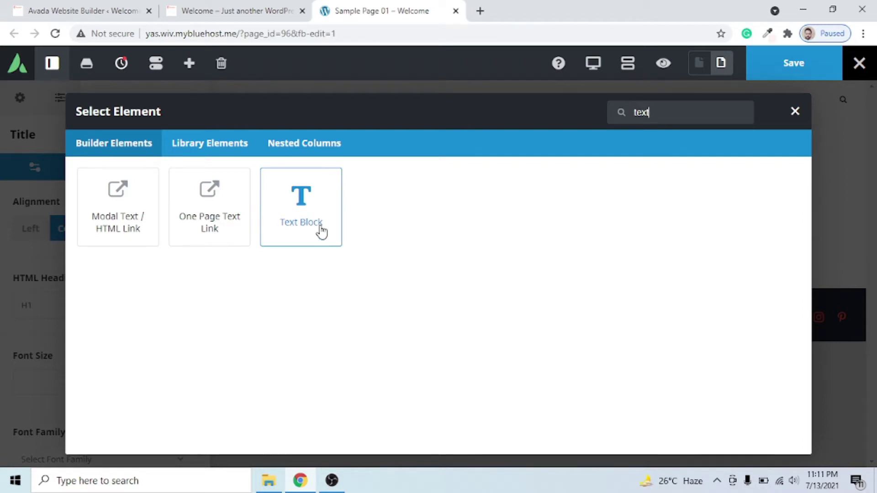
click(320, 231)
Step: Replace the text block's placeholder with the "Making a reservation at Délicious restaurant..." sentence copied from the Welcome page
click(265, 6)
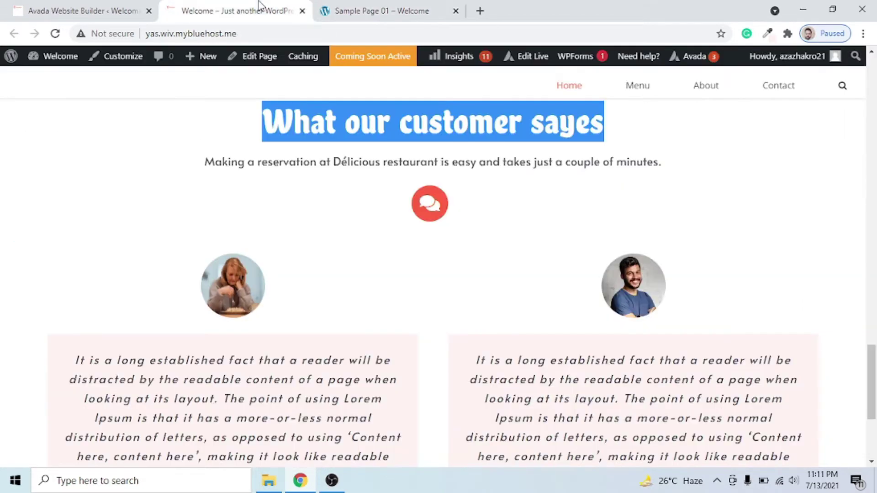
triple_click(322, 160)
key(ctrl+c)
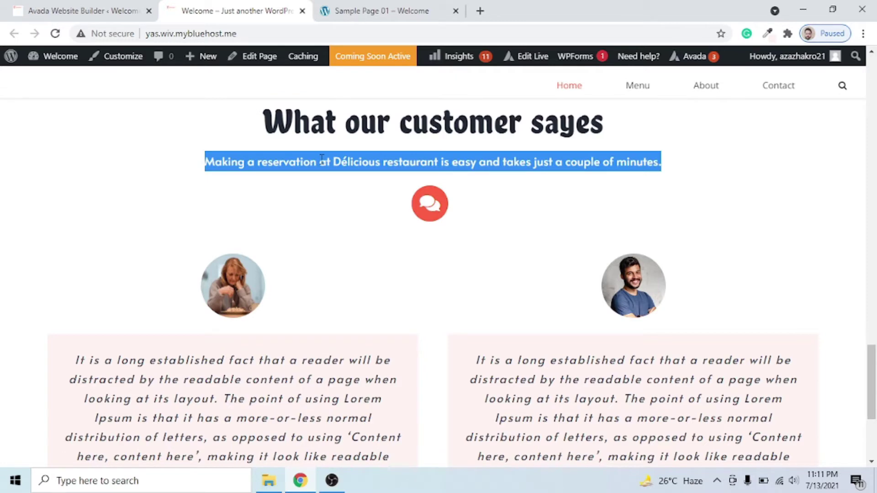
click(391, 9)
triple_click(83, 383)
key(BackSpace)
key(ctrl+v)
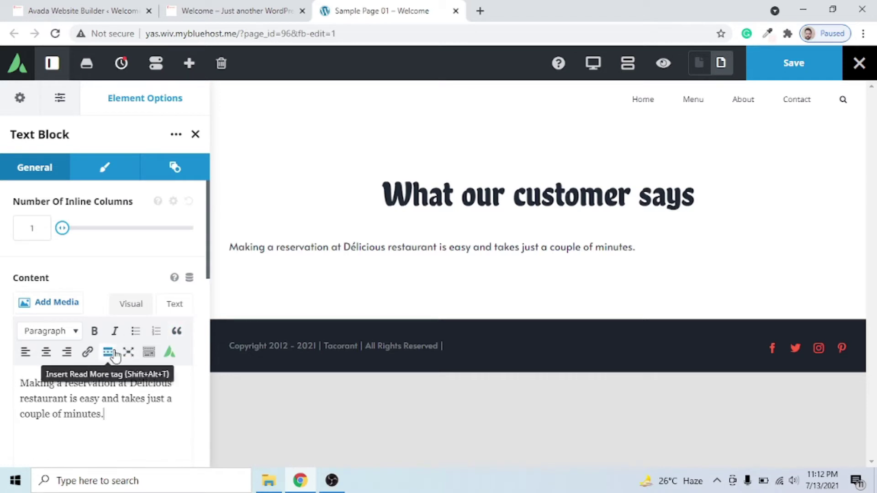
Step: Center-align the reservation sentence on the page
triple_click(377, 249)
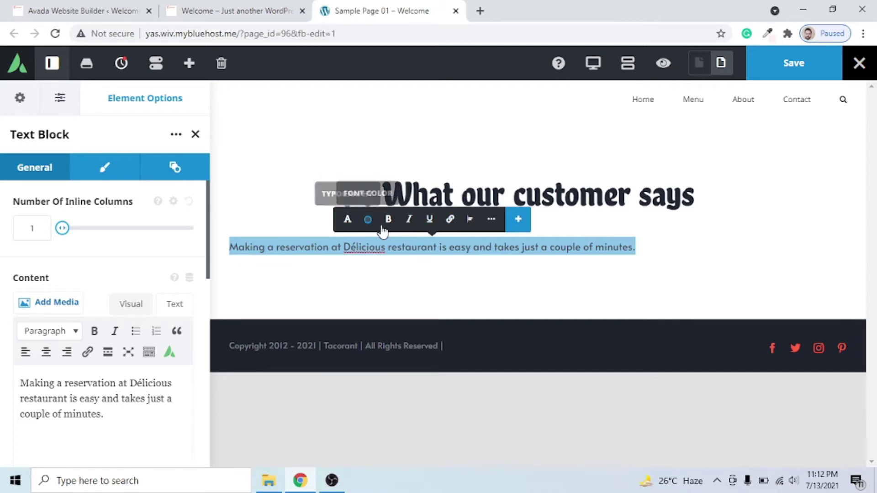
click(470, 220)
click(408, 221)
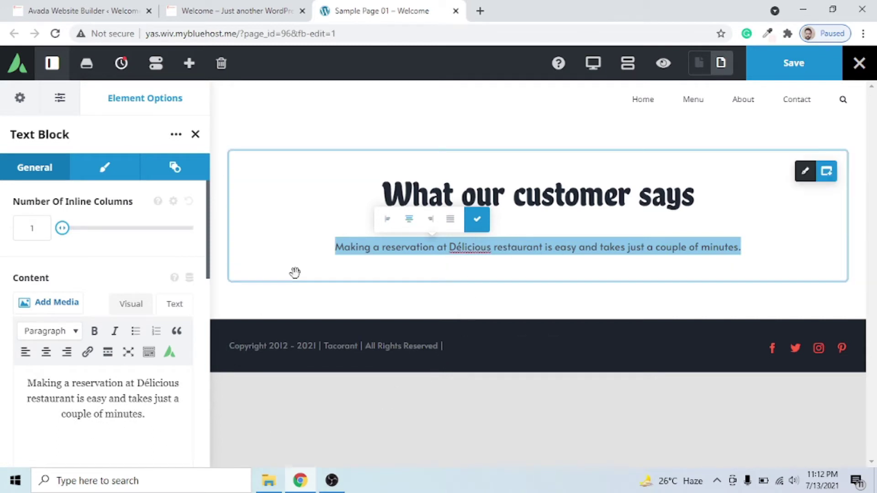
Step: Set the text block's letter spacing to 1 in its design options
click(105, 170)
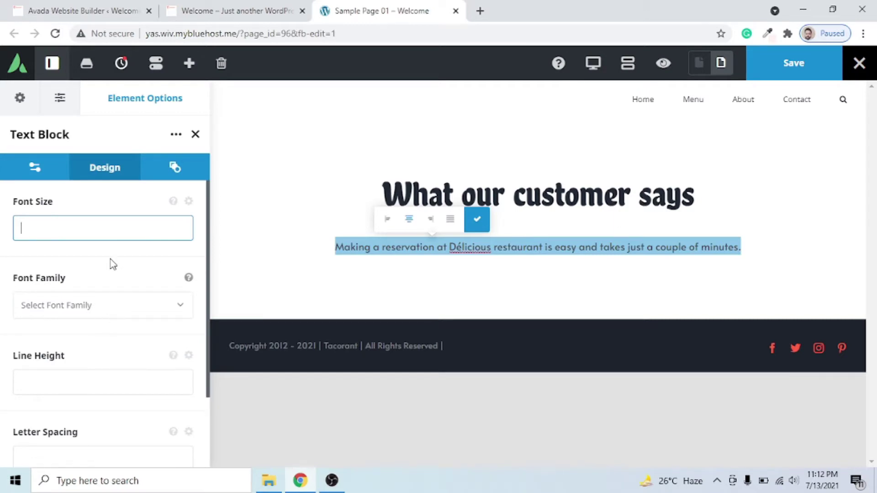
scroll(100, 327, down, 1)
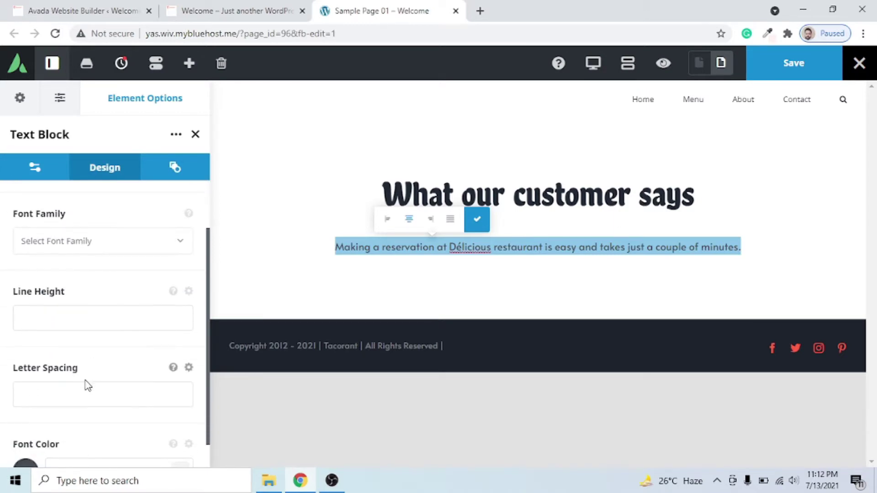
click(91, 325)
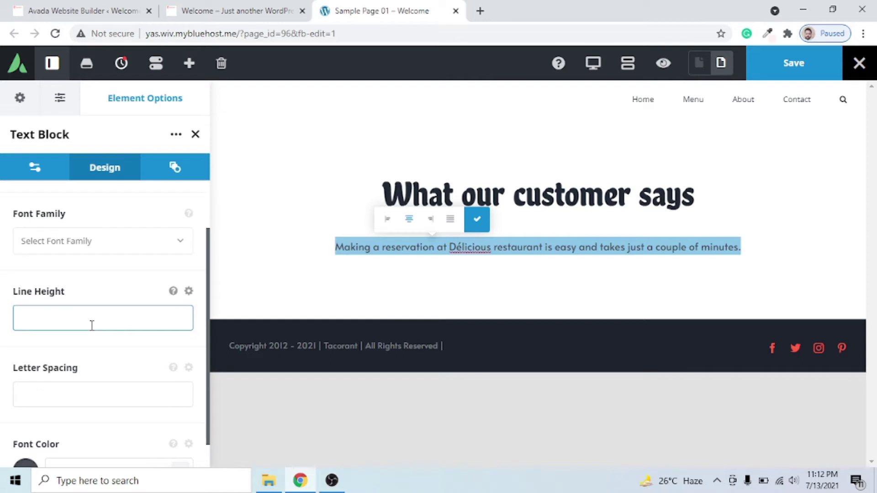
scroll(91, 325, down, 1)
click(86, 352)
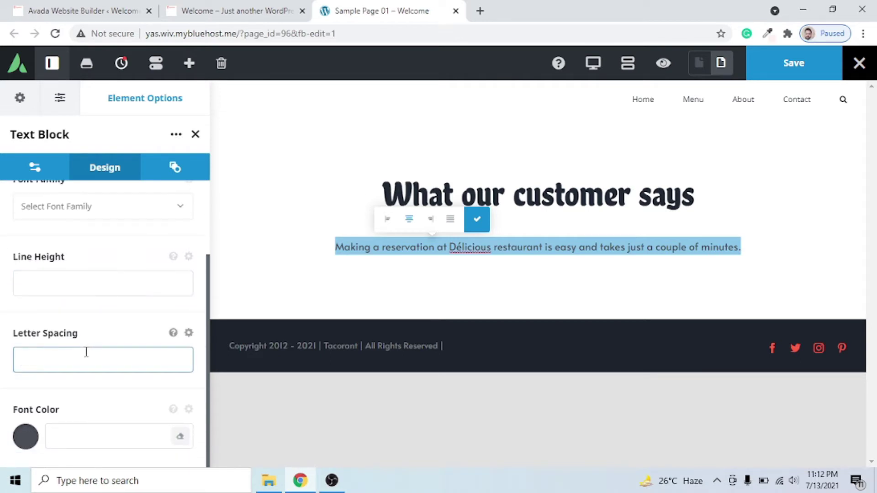
text(1)
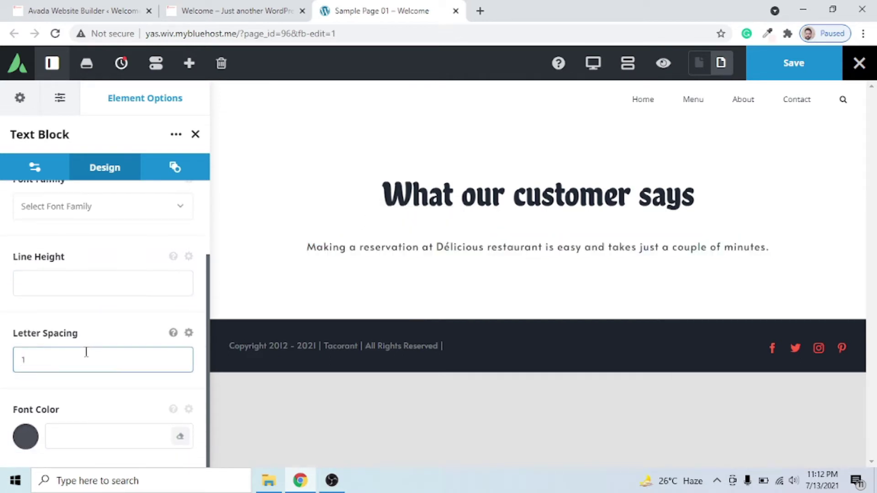
mouse_move(528, 256)
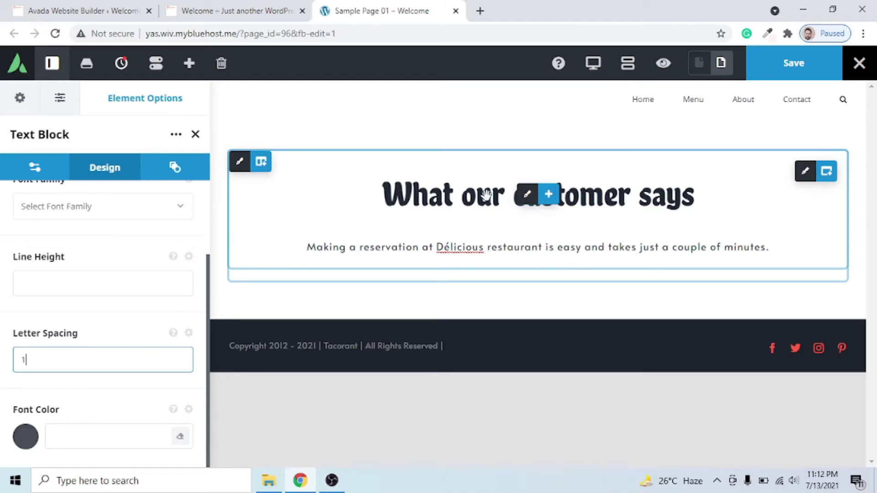
Step: Set the bottom margin of the "What our customer says" title to -20 in its design options
mouse_move(527, 200)
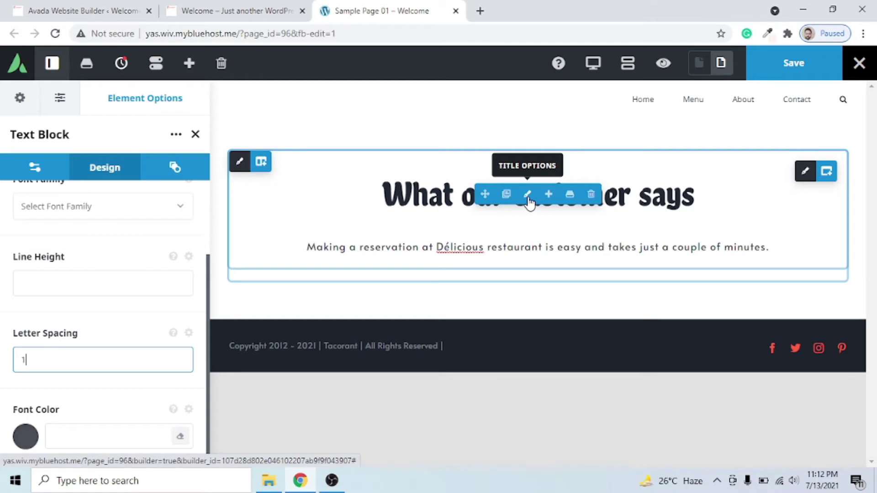
click(529, 199)
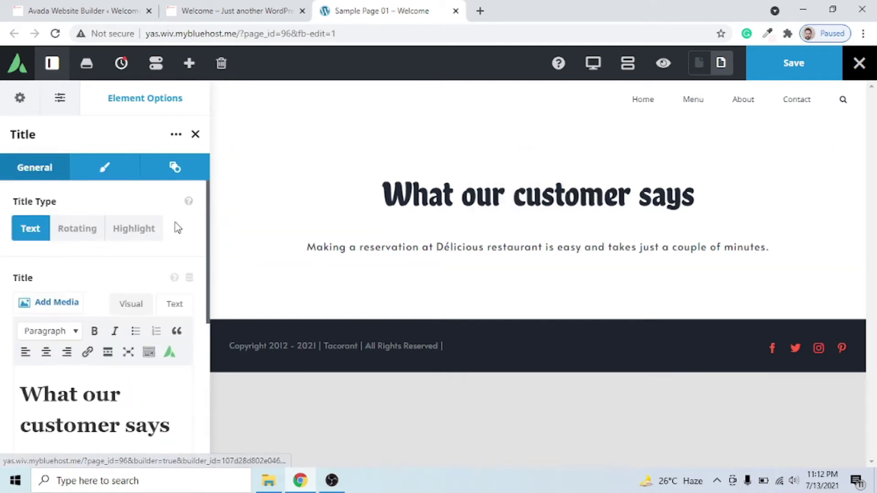
click(113, 178)
scroll(120, 263, down, 6)
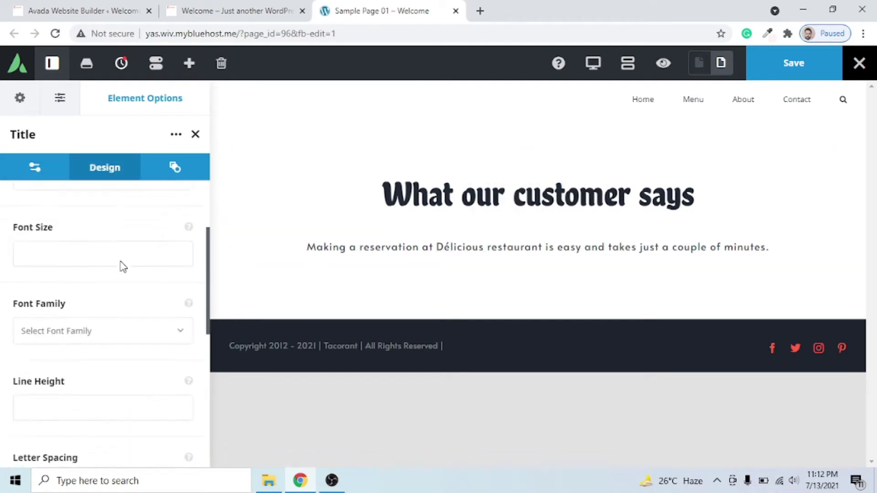
scroll(123, 261, down, 4)
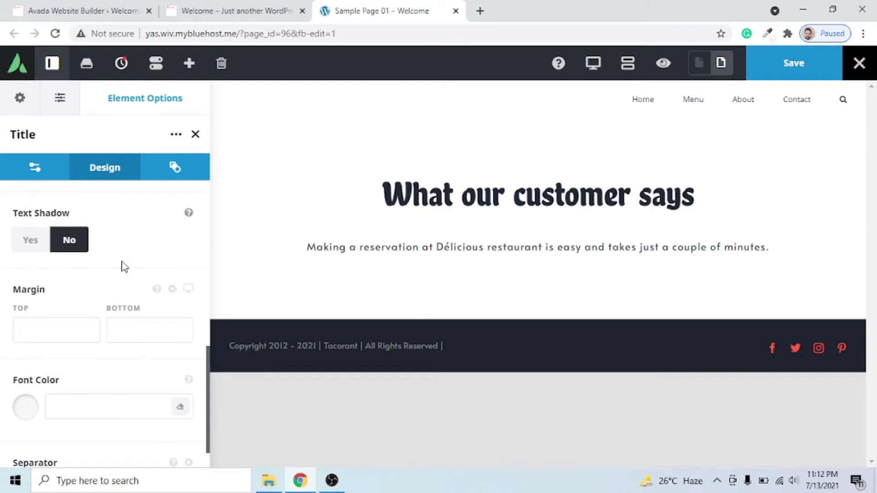
click(59, 323)
click(120, 329)
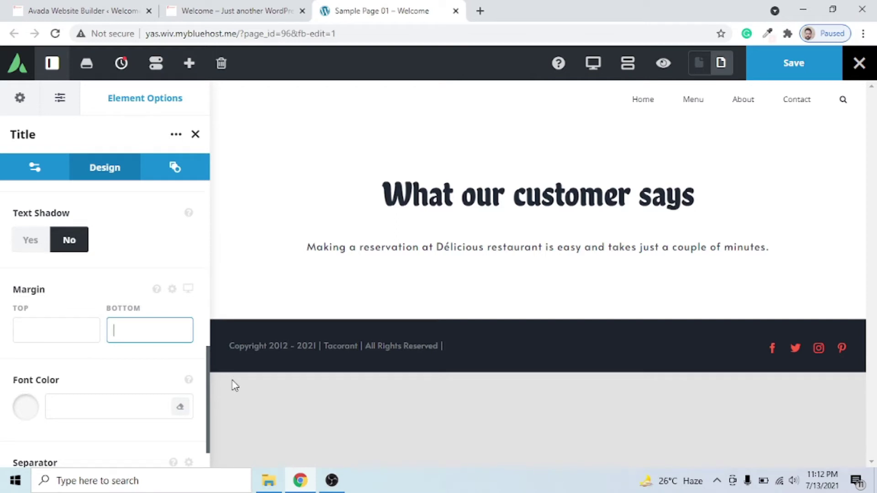
text(-25)
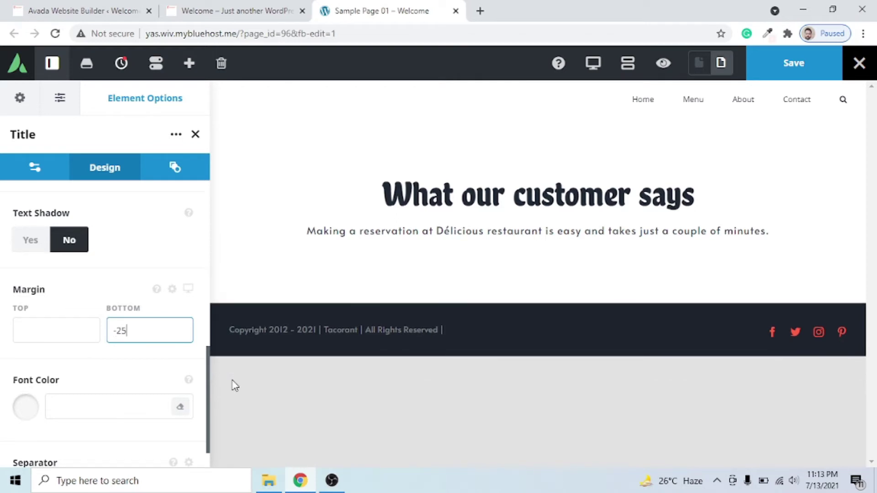
key(BackSpace)
text(0)
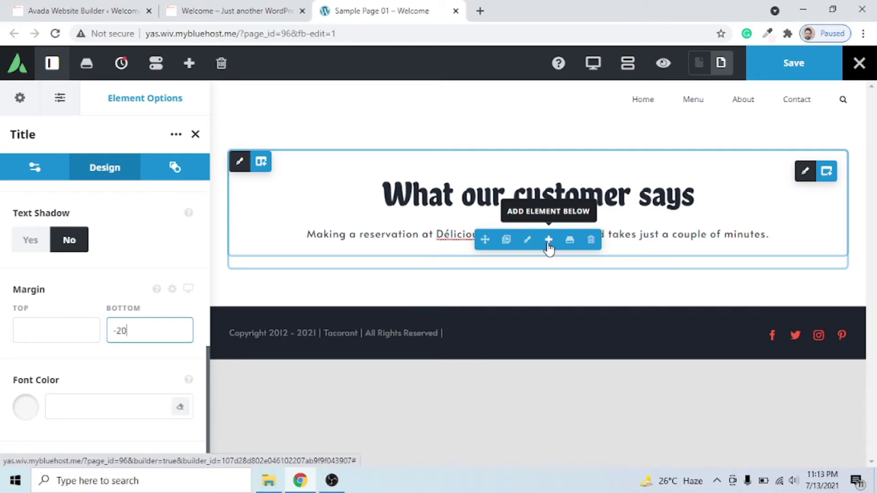
Step: Search the builder elements for "icon" and add an Icon element below the reservation sentence, as on the Welcome page
click(549, 248)
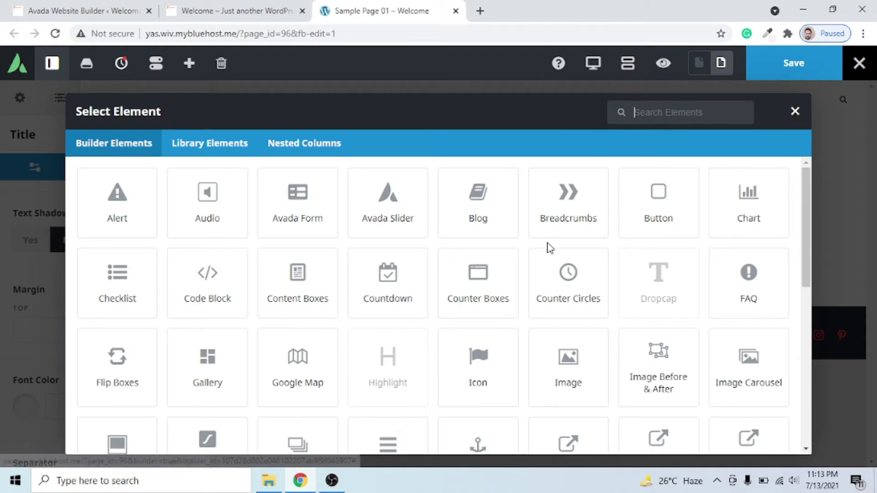
click(261, 7)
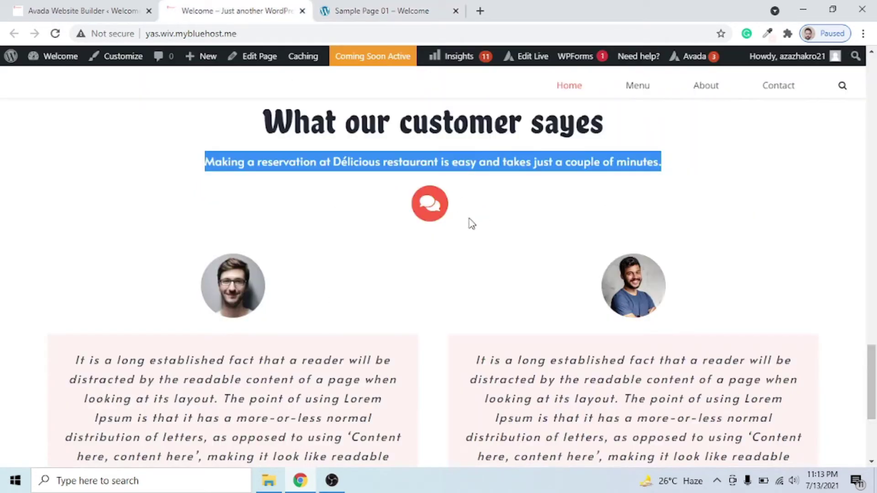
click(372, 6)
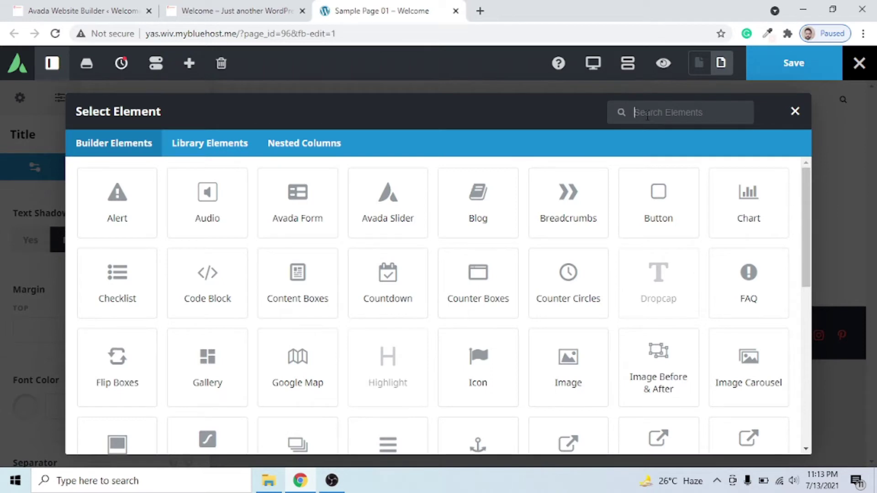
text(icon)
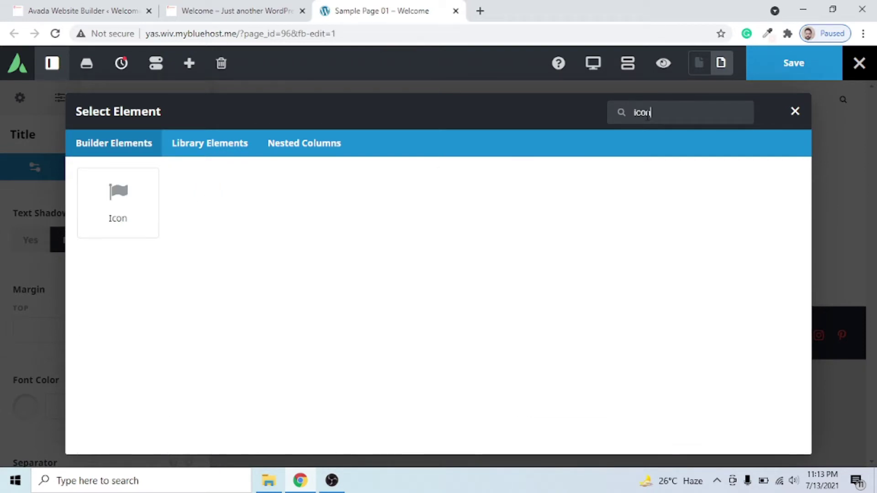
click(118, 199)
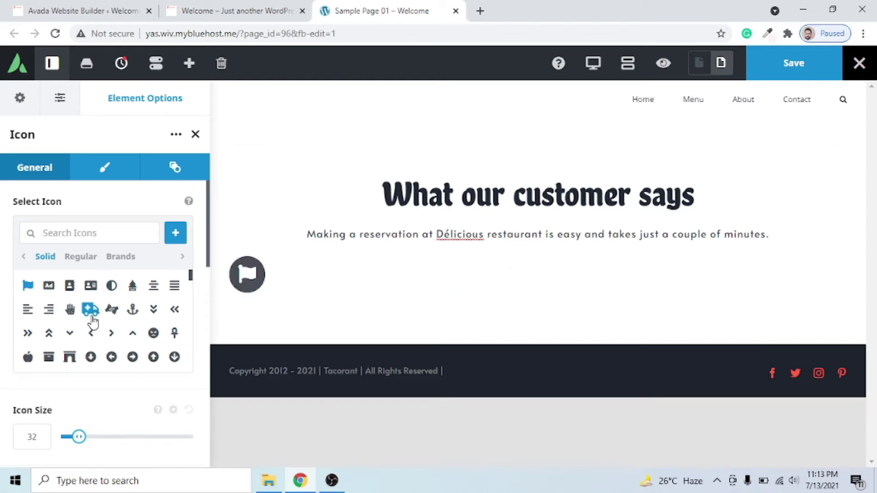
Step: Set the new icon's alignment to Center in its general options
scroll(113, 315, down, 3)
scroll(102, 397, down, 2)
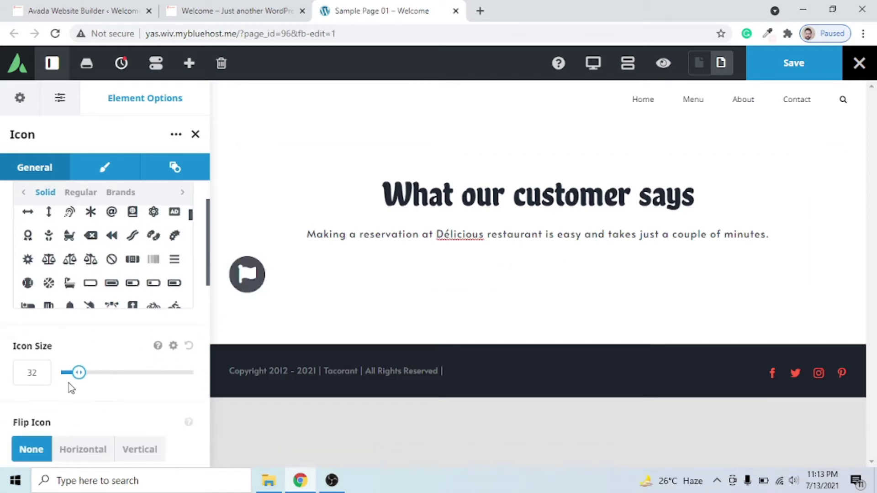
mouse_move(79, 372)
mouse_down()
mouse_move(104, 373)
mouse_move(78, 373)
mouse_up()
scroll(113, 312, down, 3)
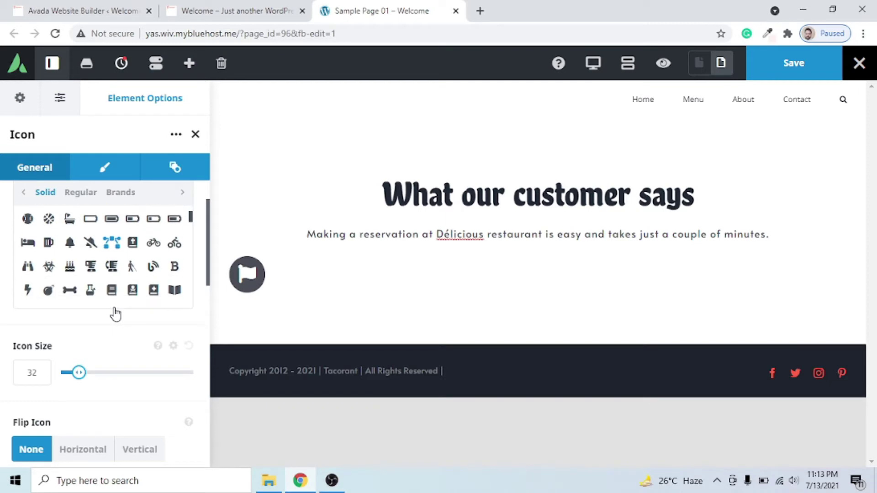
scroll(114, 395, down, 9)
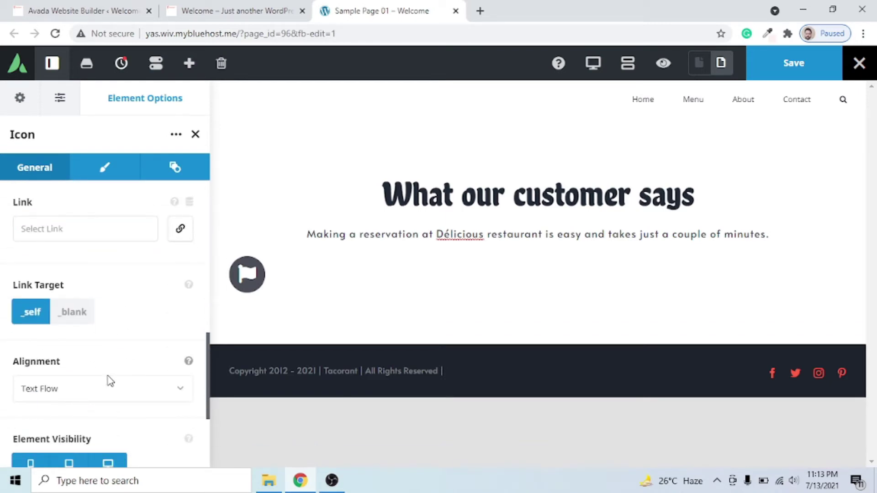
scroll(108, 388, down, 2)
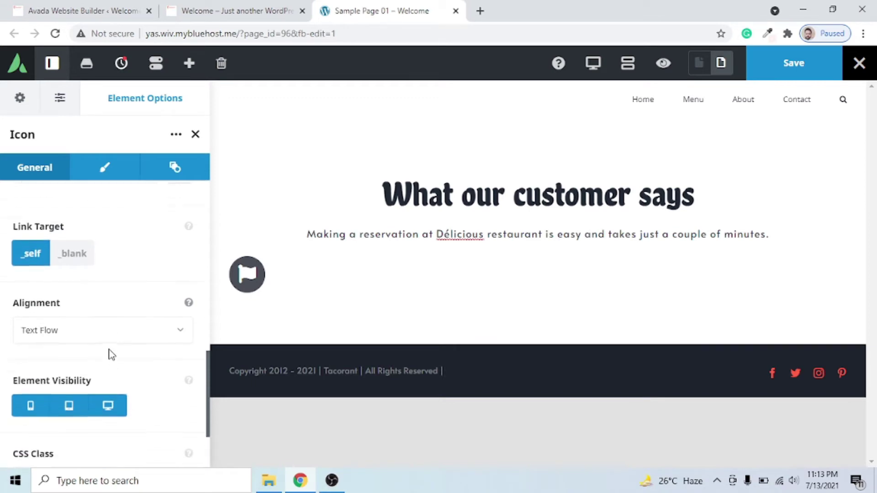
click(98, 327)
click(87, 379)
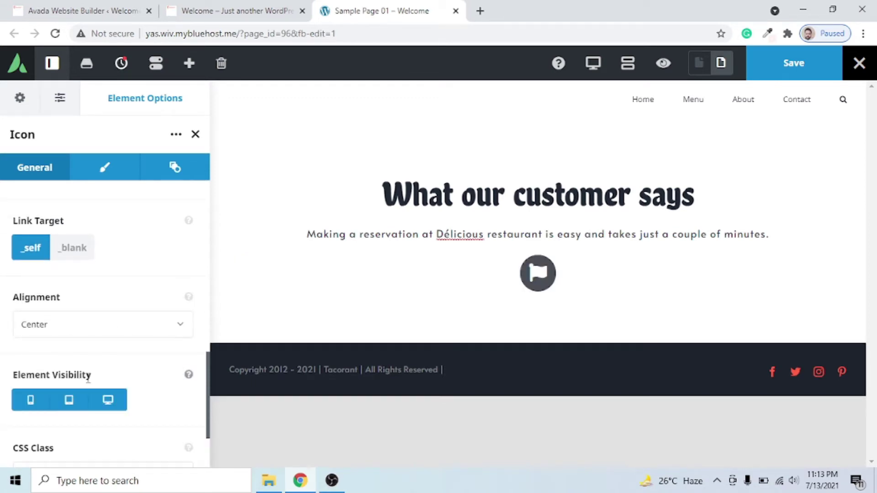
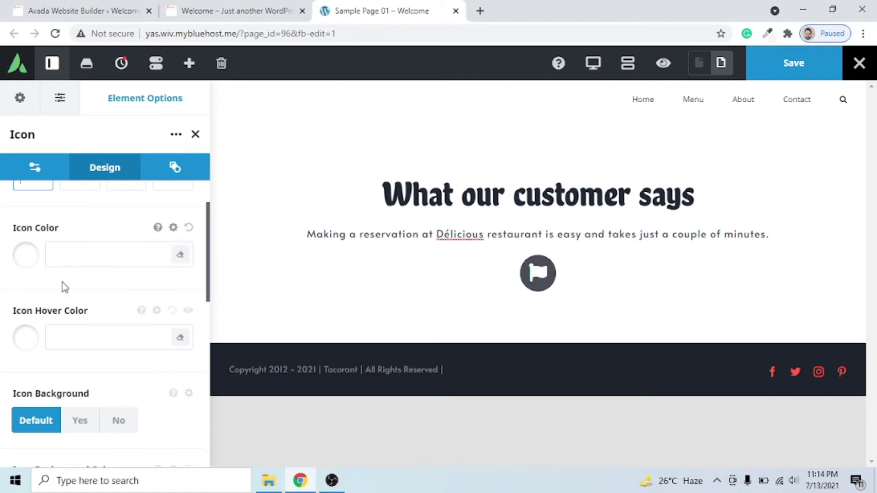
Step: Set the icon's background color to the preset red in its design options
scroll(75, 282, down, 4)
click(26, 304)
scroll(68, 316, down, 3)
click(54, 352)
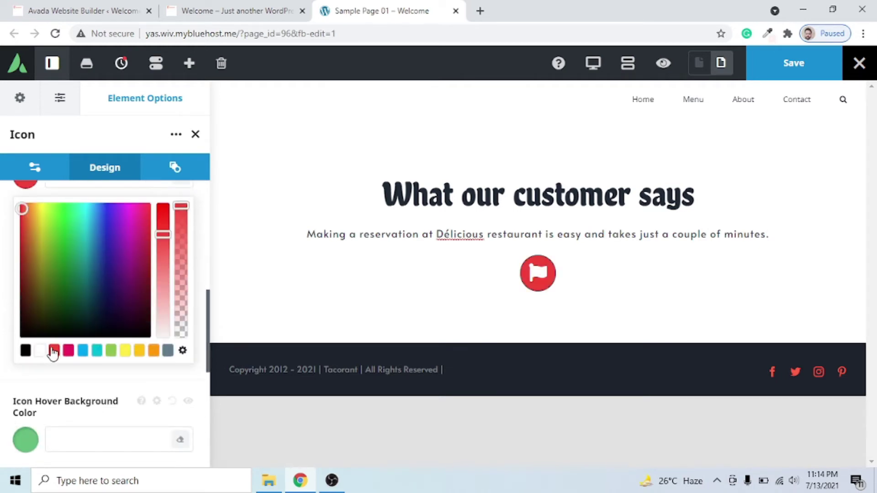
click(69, 388)
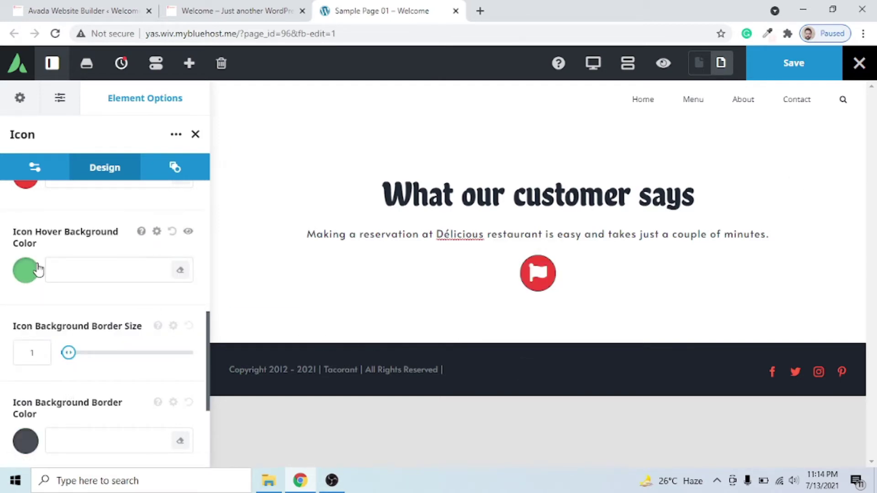
Step: Make the icon's hover background border color fully transparent, using rgba(188,188,188,0)
scroll(82, 274, down, 4)
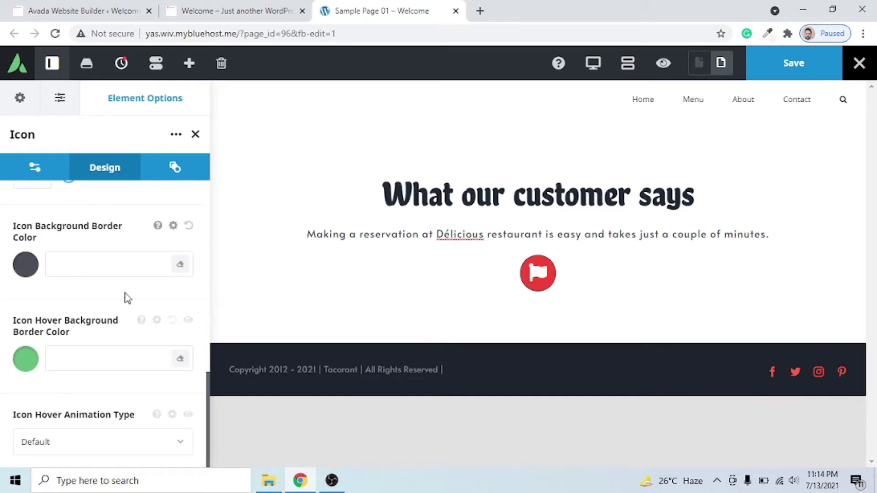
mouse_move(539, 273)
click(34, 370)
scroll(144, 348, down, 3)
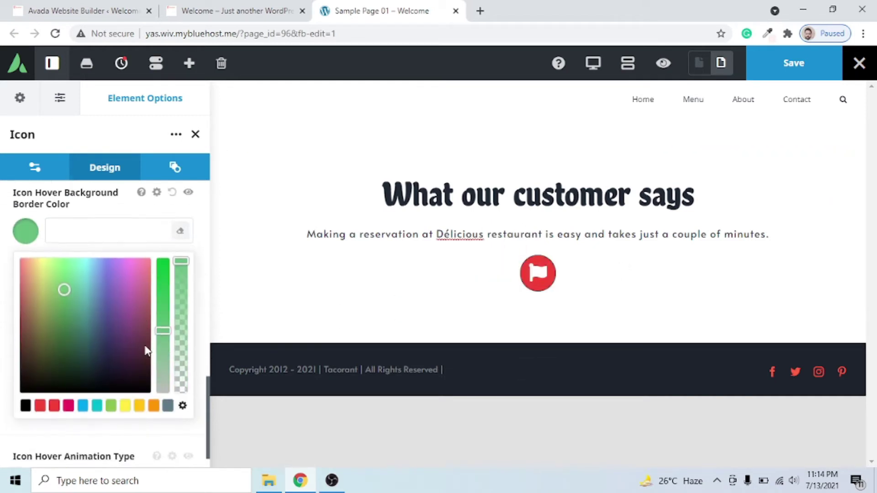
drag(170, 327, 168, 382)
drag(185, 259, 181, 389)
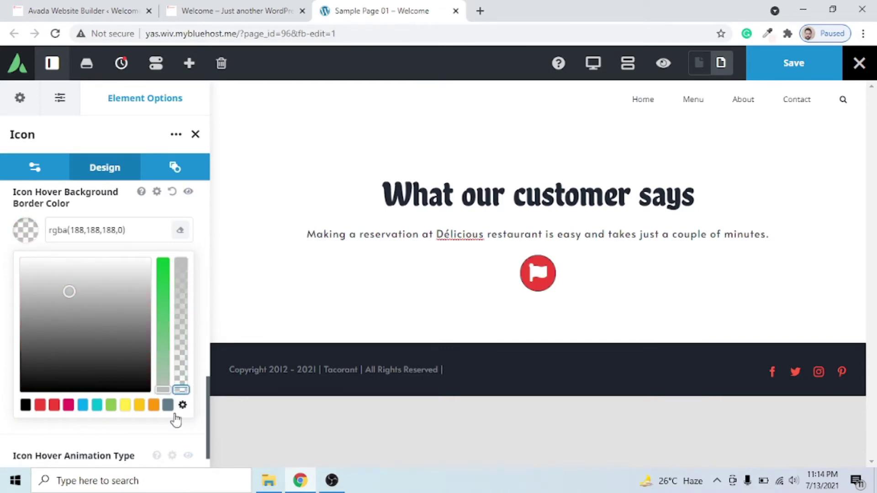
click(5, 300)
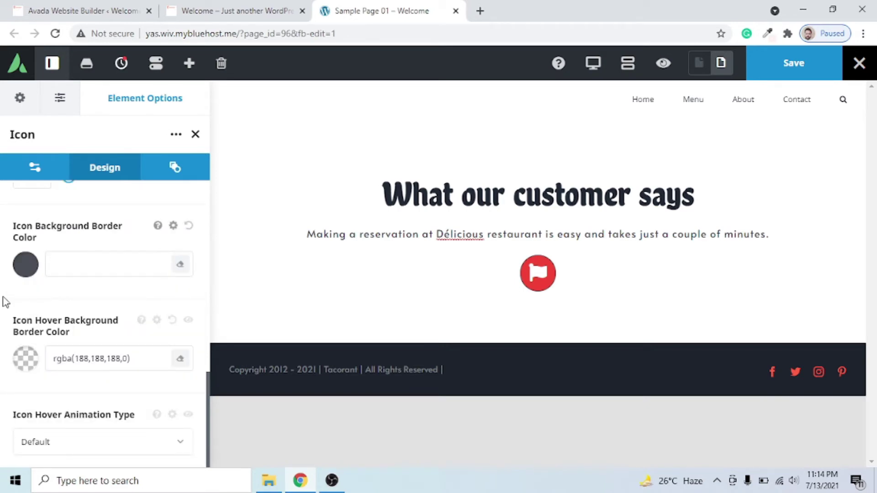
Step: Make the icon's regular background border color fully transparent, using rgba(84,85,86,0)
click(39, 272)
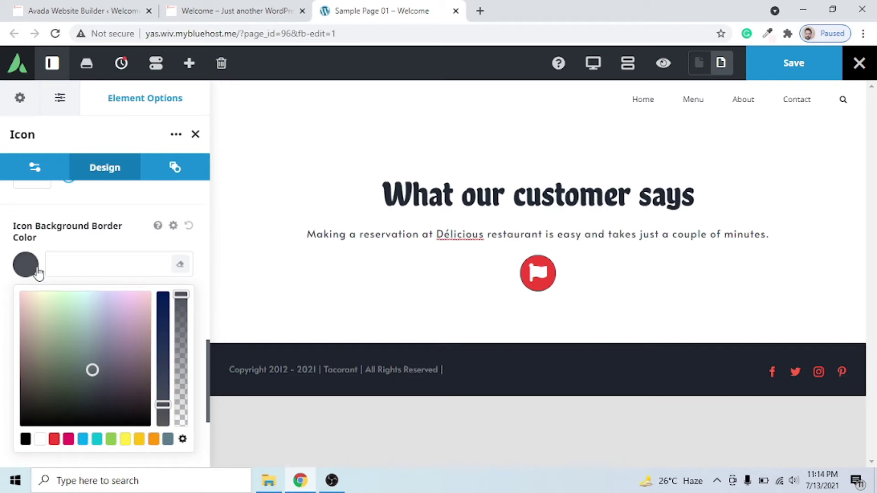
drag(161, 402, 163, 420)
drag(181, 295, 173, 434)
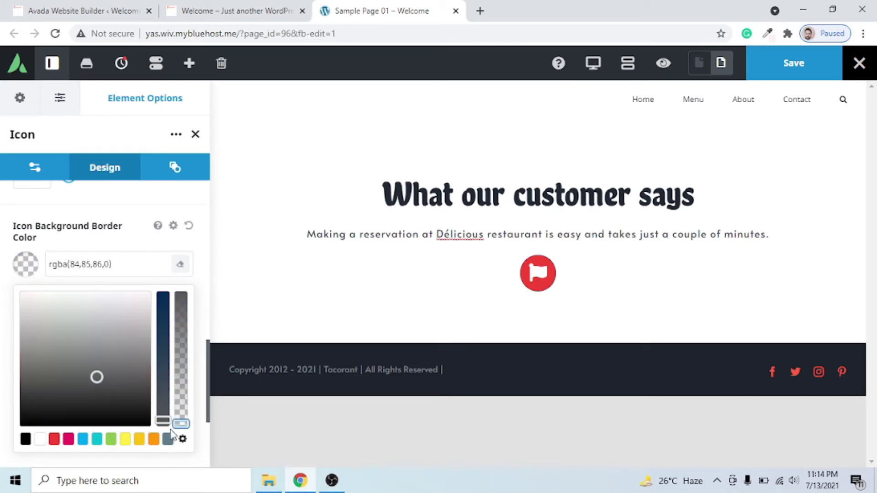
click(124, 251)
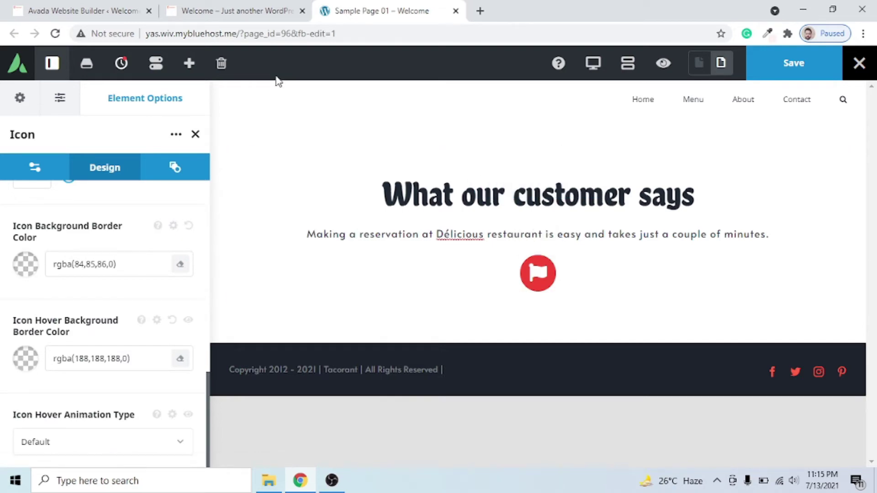
Step: Search the icon set for "chat", replace the flag with the solid double speech-bubble icon, and compare it with the Welcome page
click(254, 7)
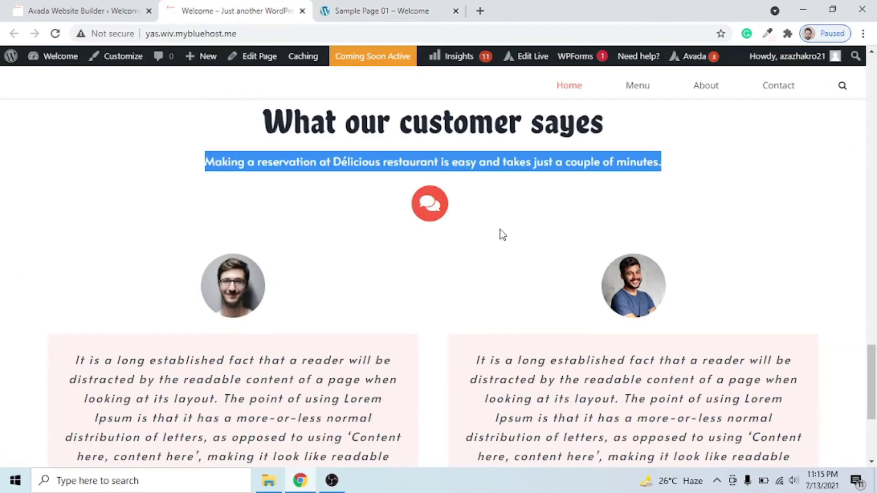
click(411, 11)
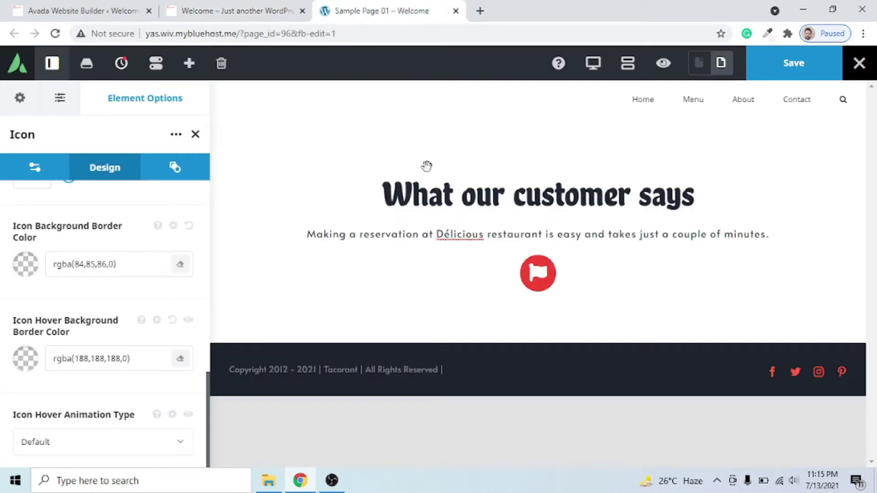
mouse_move(528, 280)
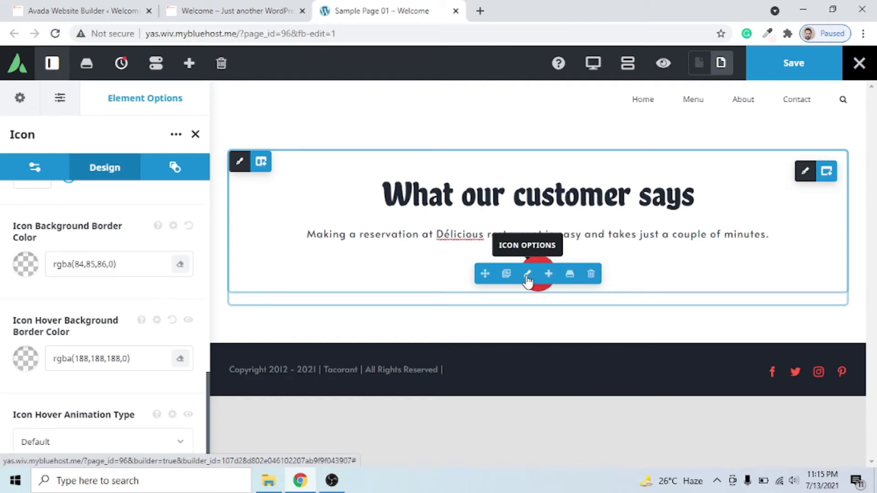
click(35, 167)
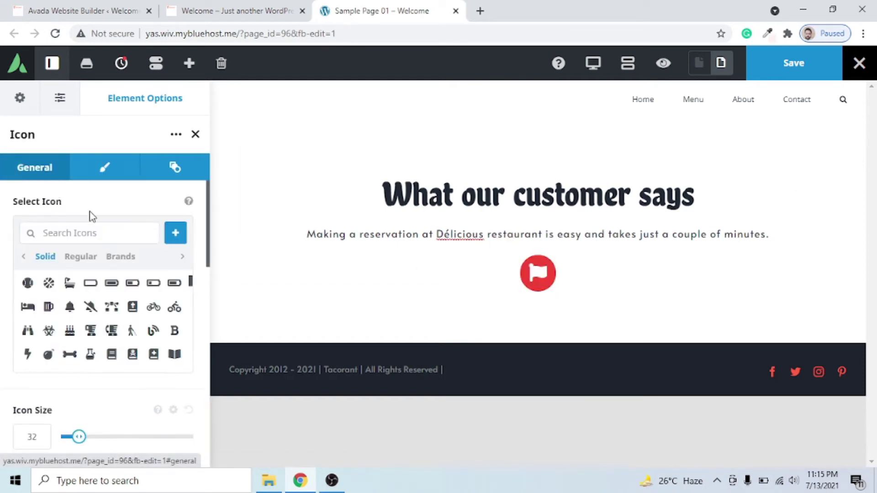
click(25, 307)
click(26, 287)
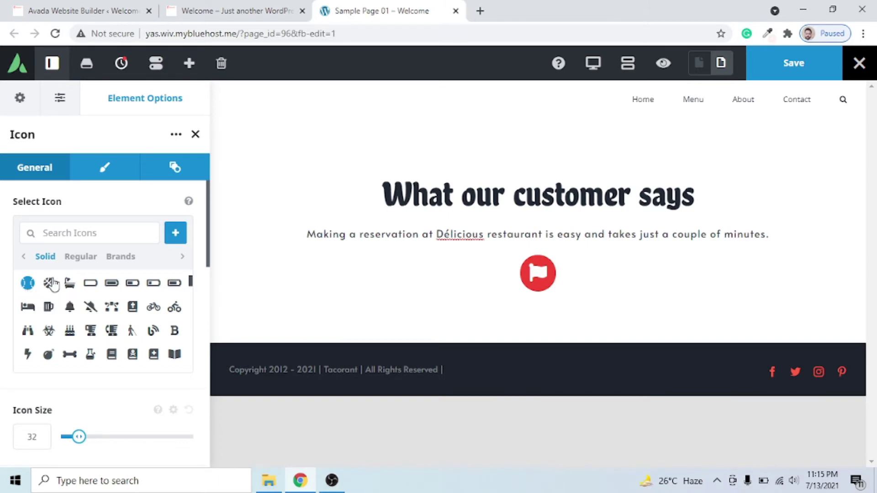
text(chat)
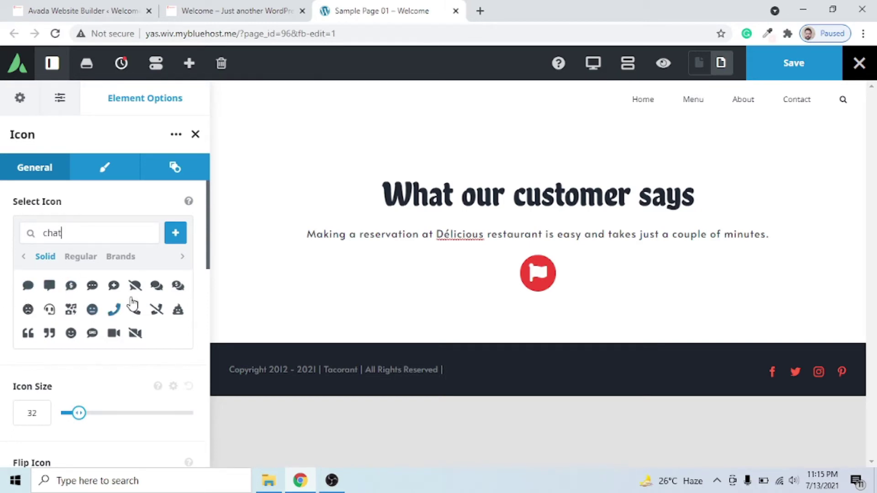
click(157, 286)
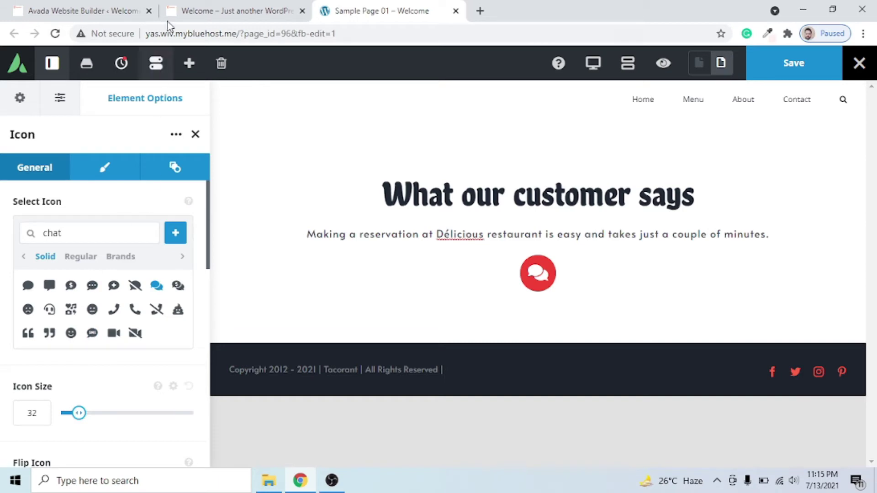
click(268, 7)
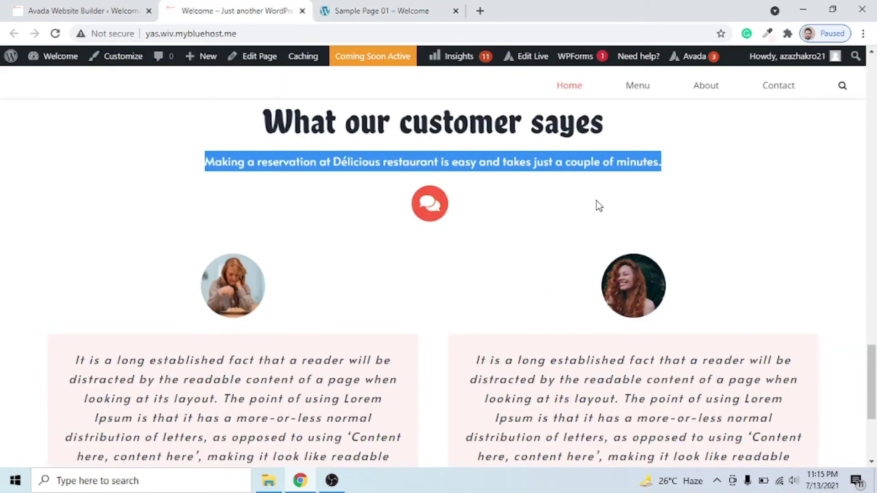
Step: Return to Sample Page 01 and add a container with two half-width columns (1/2 - 1/2) below the heading section
click(372, 10)
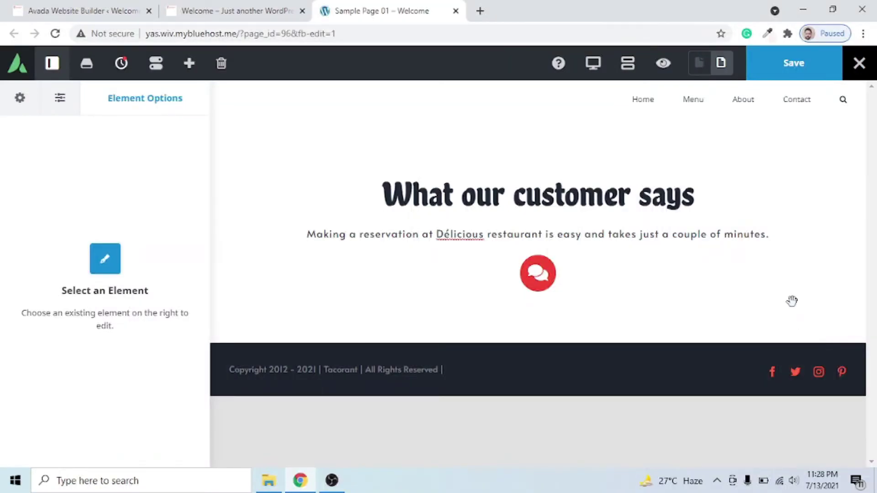
mouse_move(807, 227)
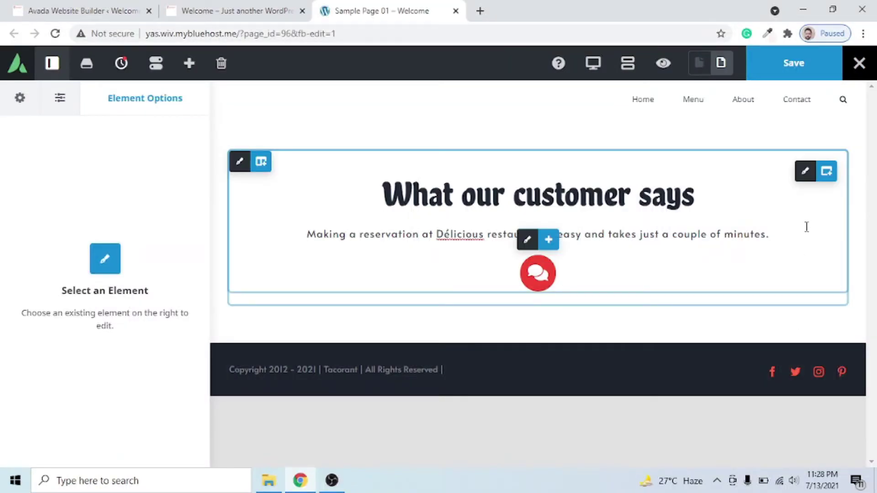
click(827, 175)
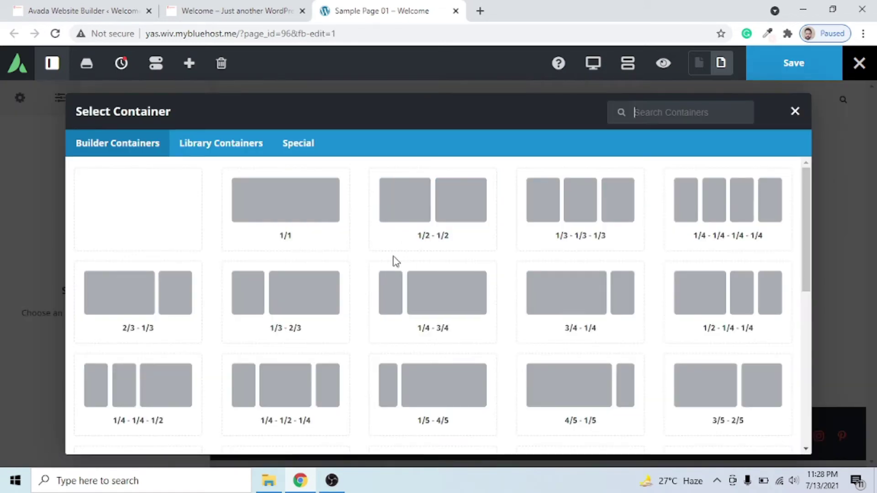
click(428, 224)
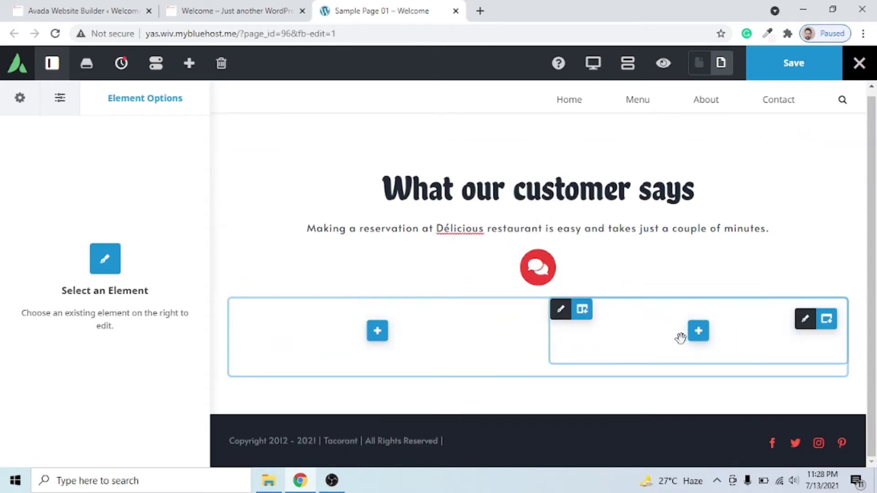
Step: Find the Testimonials element by searching for "test" and add it to the new container's first column
click(377, 332)
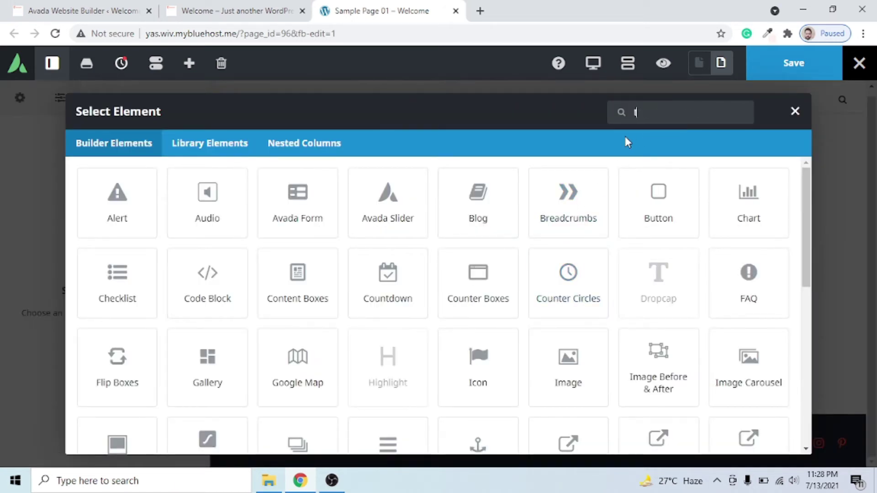
text(test)
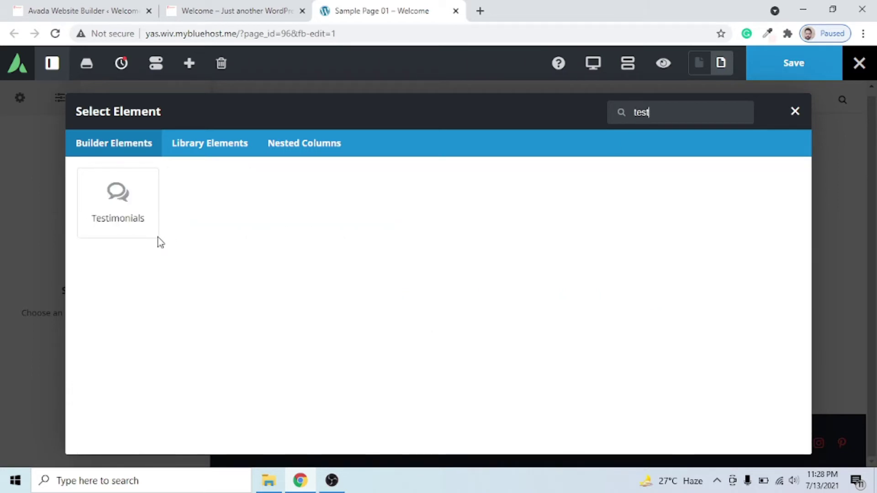
click(120, 210)
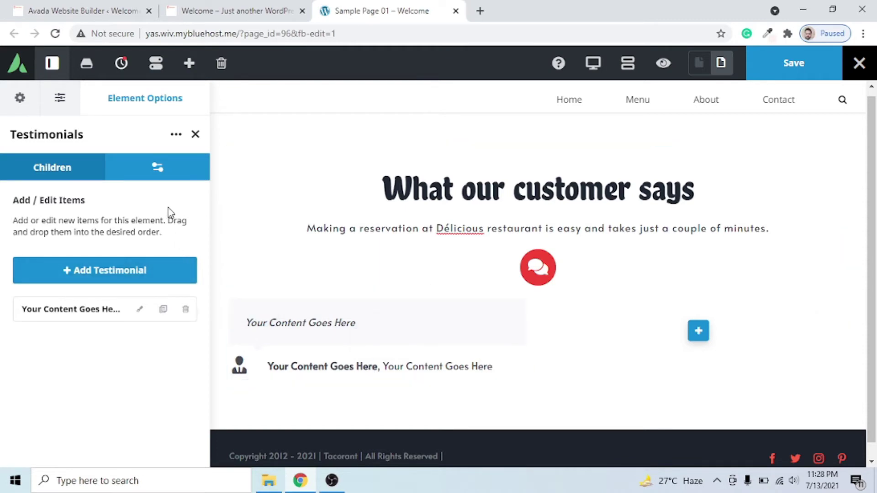
Step: Set the Testimonials element's design to Clean in its general options
click(157, 167)
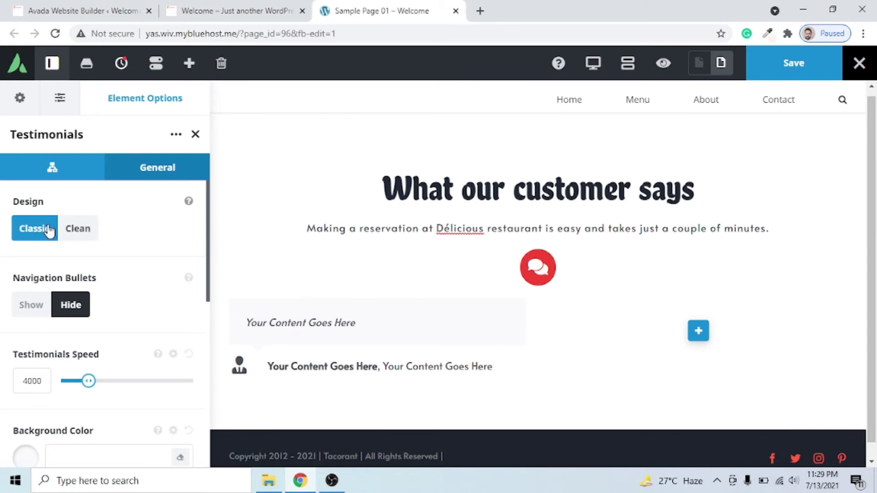
drag(13, 201, 38, 201)
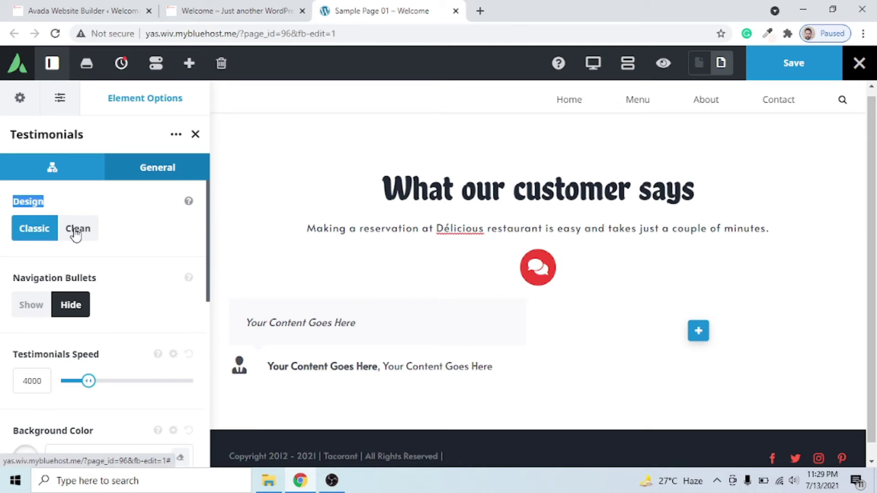
click(76, 229)
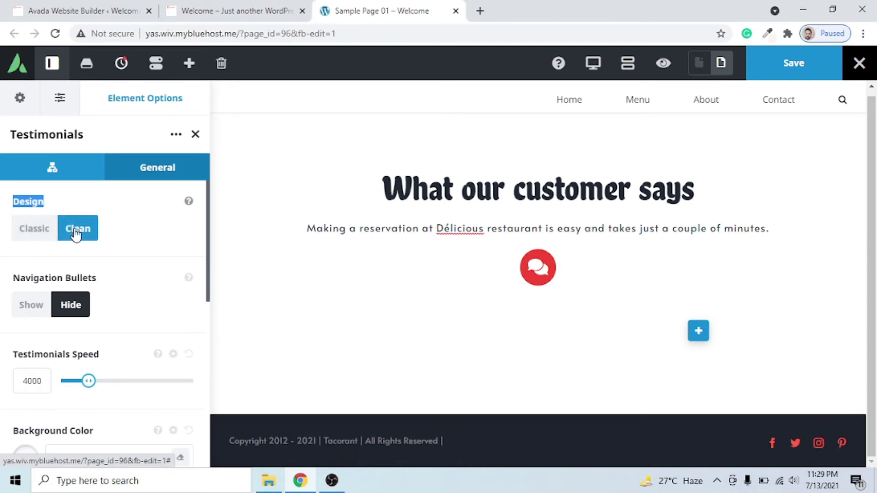
scroll(329, 317, down, 1)
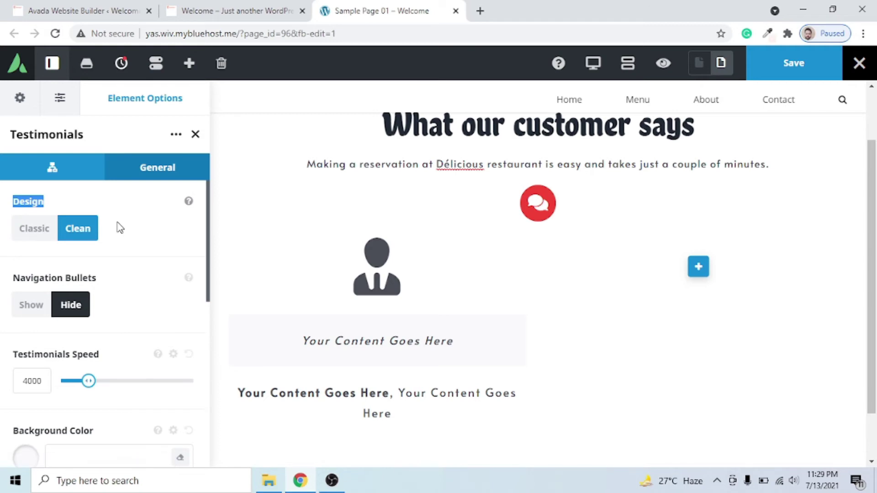
Step: Switch the existing testimonial item's avatar to Image and insert Testimoial-4.png from the media library as its custom avatar
click(59, 173)
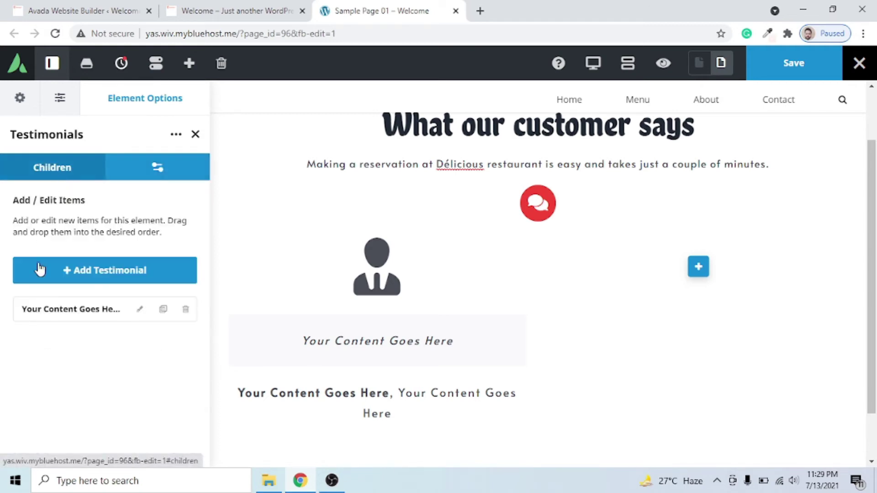
click(141, 314)
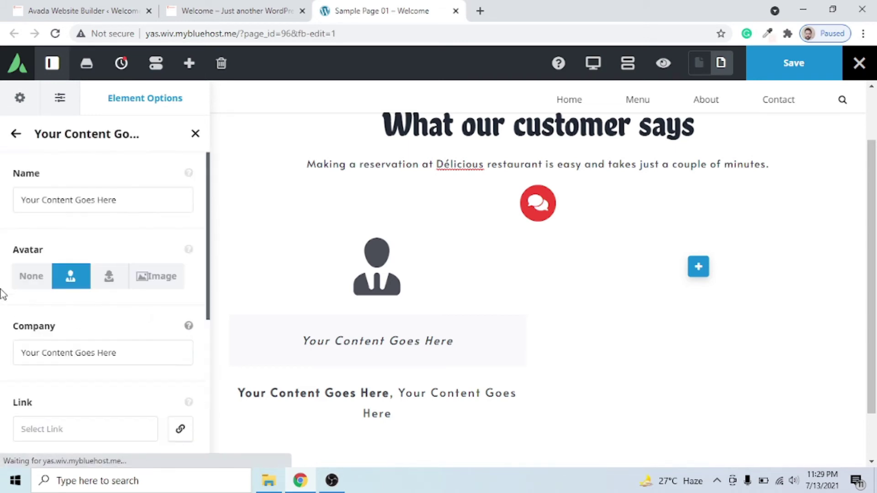
click(163, 282)
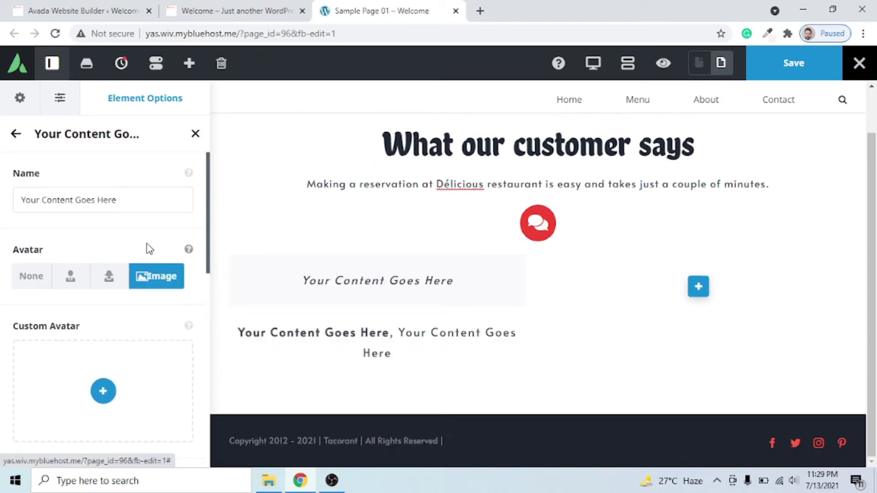
click(104, 390)
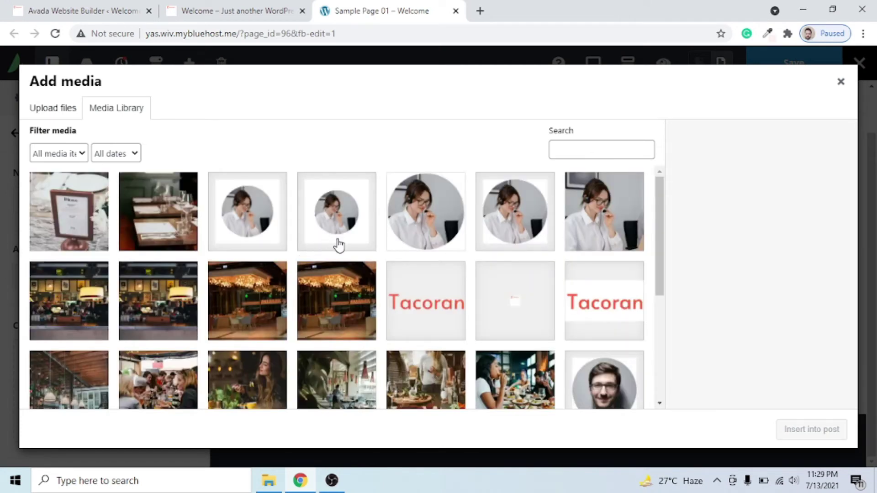
scroll(337, 246, down, 3)
click(631, 270)
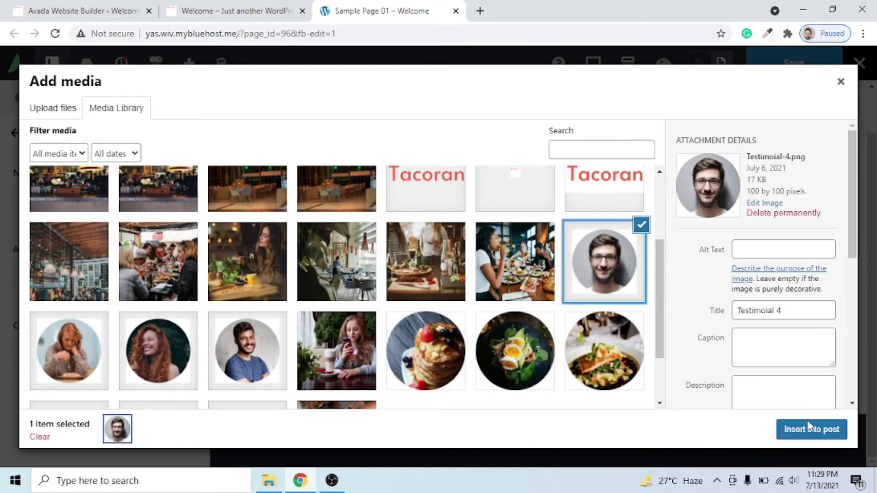
click(811, 428)
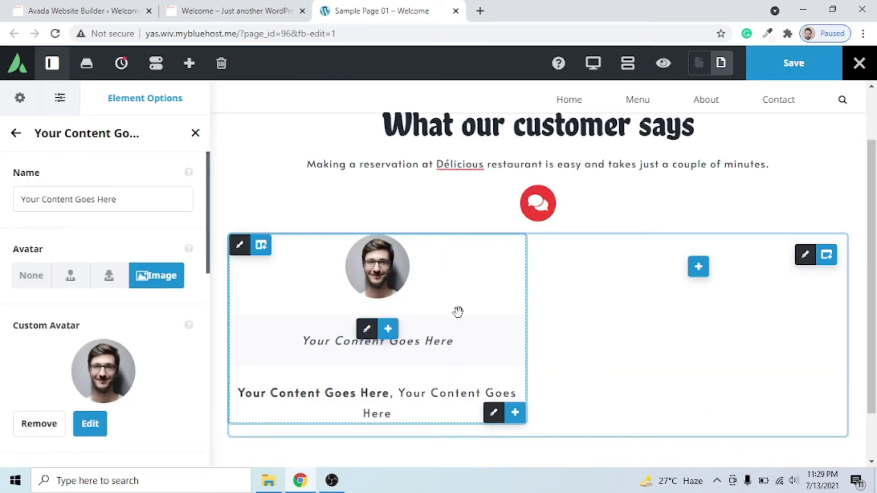
Step: Replace the testimonial's placeholder name with the customer's first name
click(131, 204)
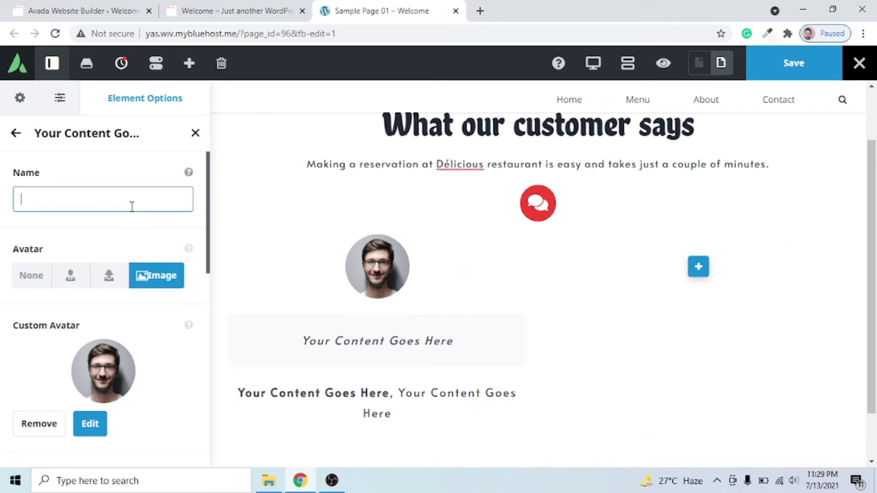
key(ctrl+a)
key(BackSpace)
text(James)
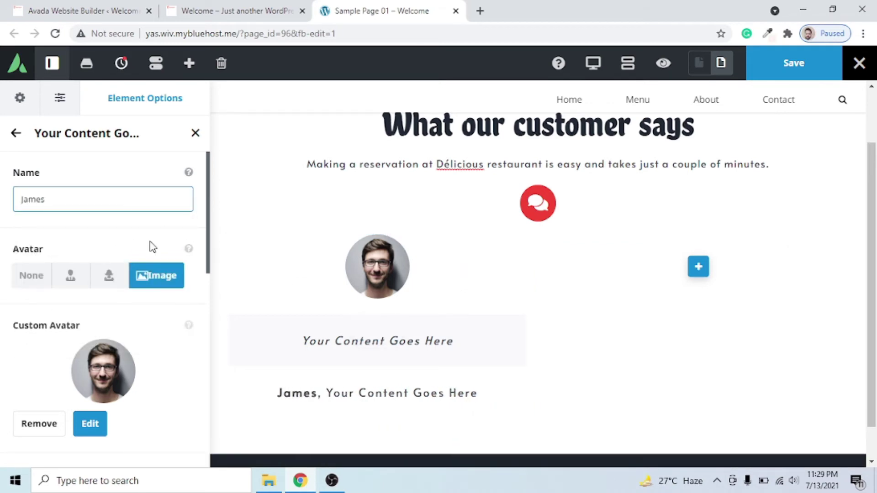
Step: Replace the testimonial's placeholder company with "AA Consulting"
scroll(133, 276, down, 3)
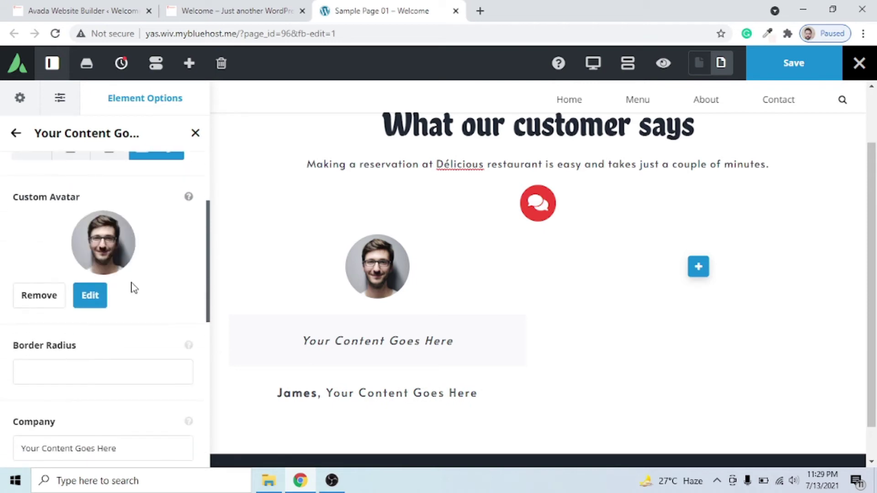
scroll(89, 370, down, 3)
click(139, 320)
key(ctrl+a)
key(BackSpace)
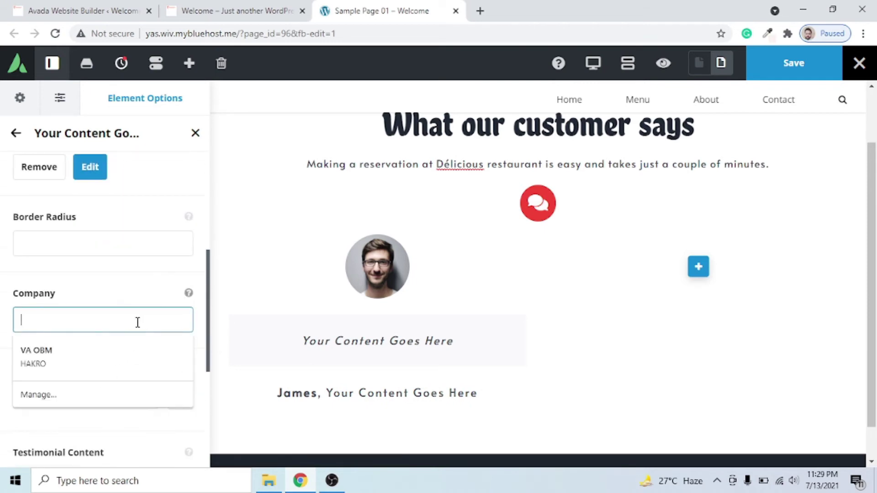
text(AA C)
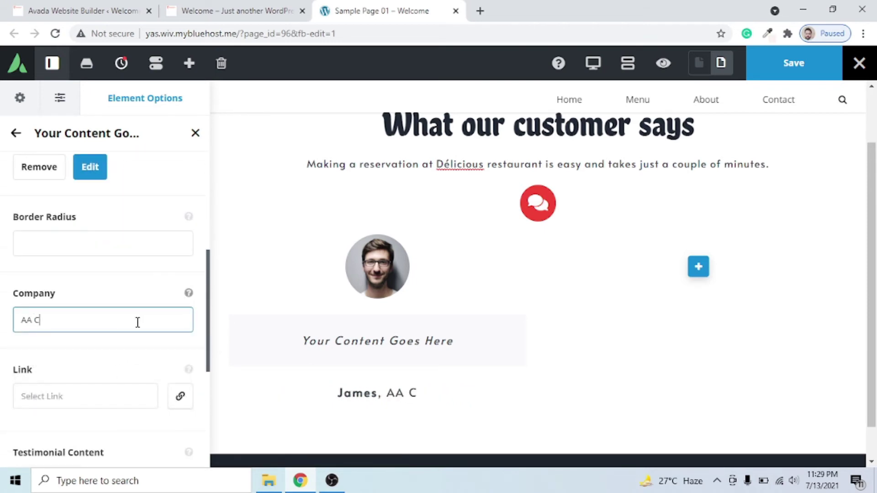
text(onsulting)
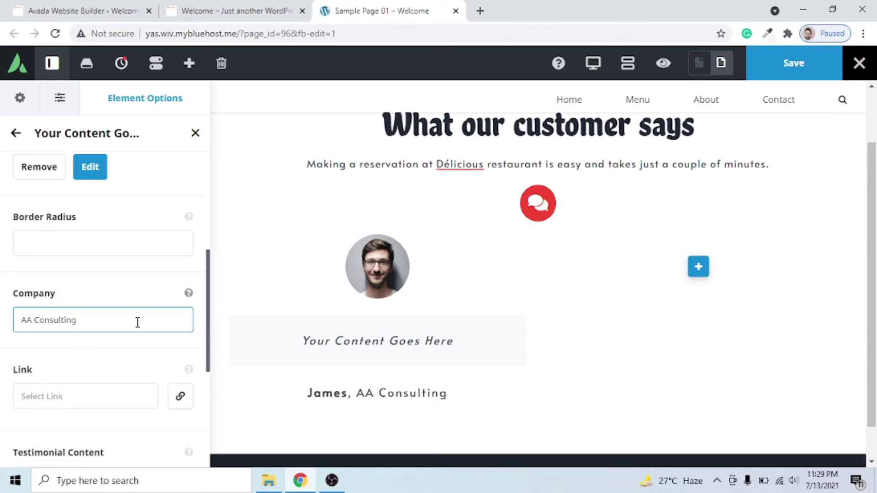
Step: Copy the first testimonial's "It is a long established fact..." paragraph from the Welcome page and replace the placeholder testimonial content with it
click(238, 10)
scroll(225, 281, down, 3)
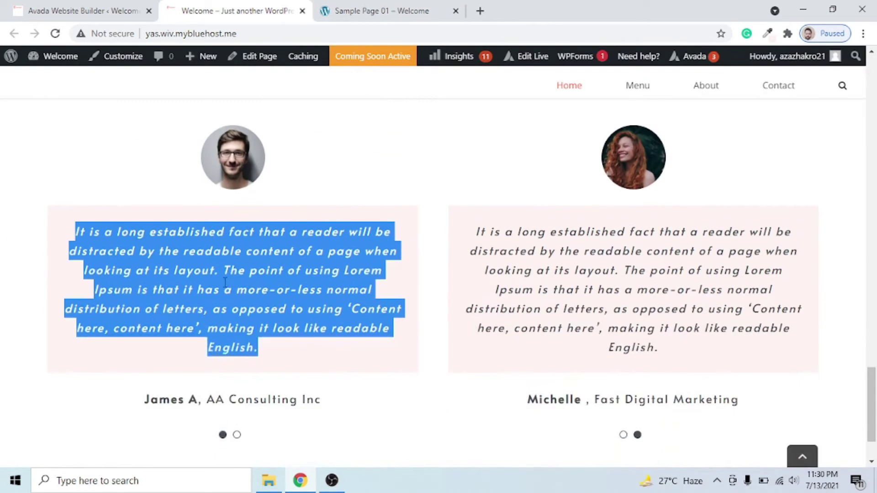
click(401, 13)
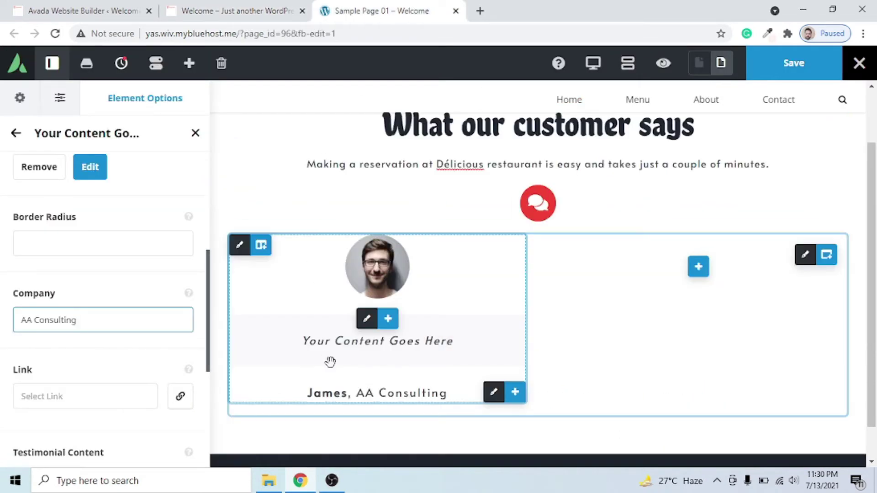
scroll(104, 287, down, 4)
click(91, 317)
key(ctrl+a)
key(BackSpace)
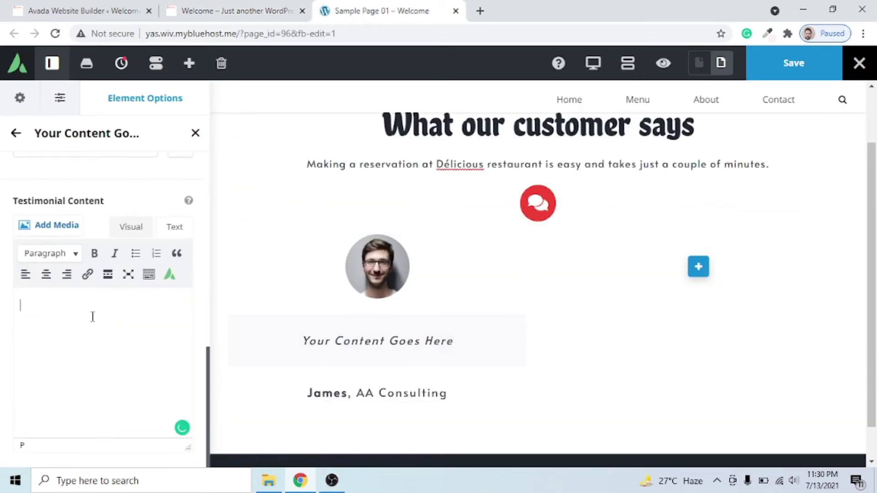
text(It is a long established fact that a reader will be distracted by the readable content of a page when looking at its layout. The point of using Lorem Ipsum is that it has a more-or-less normal distribution of letters, as opposed to using ‘Content here, content here’, making it look like readable English.)
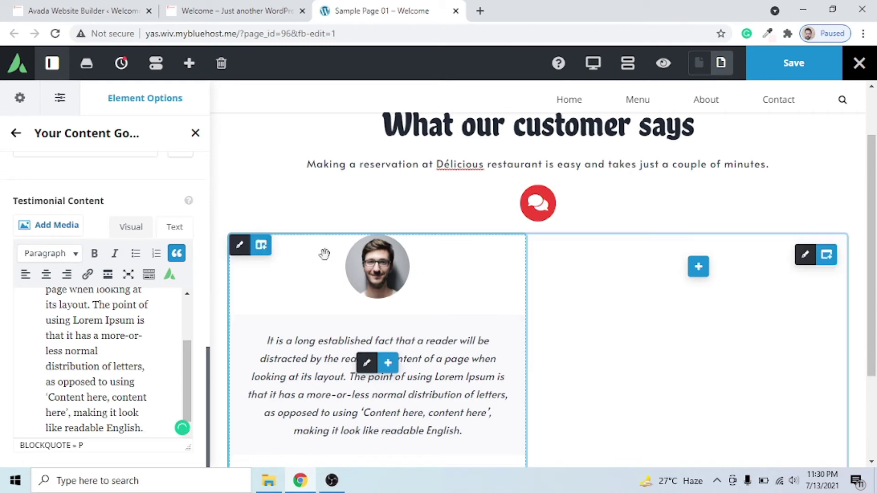
scroll(390, 338, down, 3)
scroll(391, 338, up, 1)
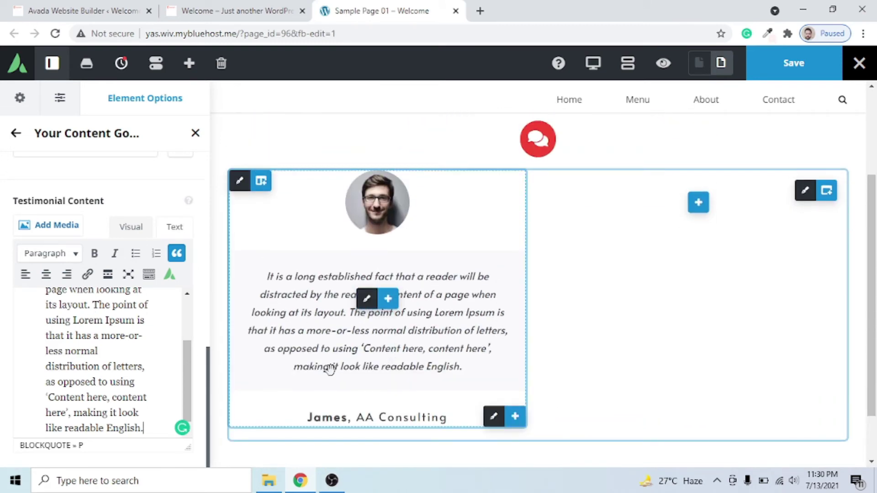
Step: Set the Testimonials element's background color to a pale, mostly transparent red, rgba(244,214,212,0.19), starting from the preset red
scroll(104, 255, up, 10)
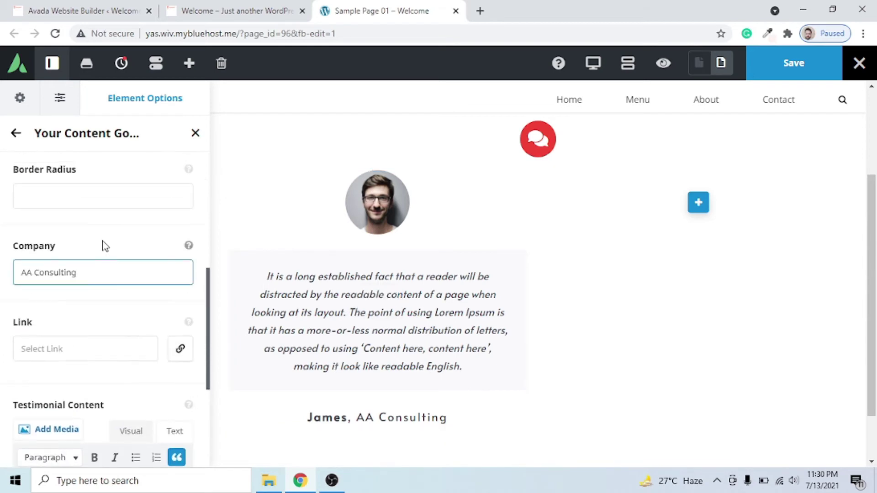
click(16, 134)
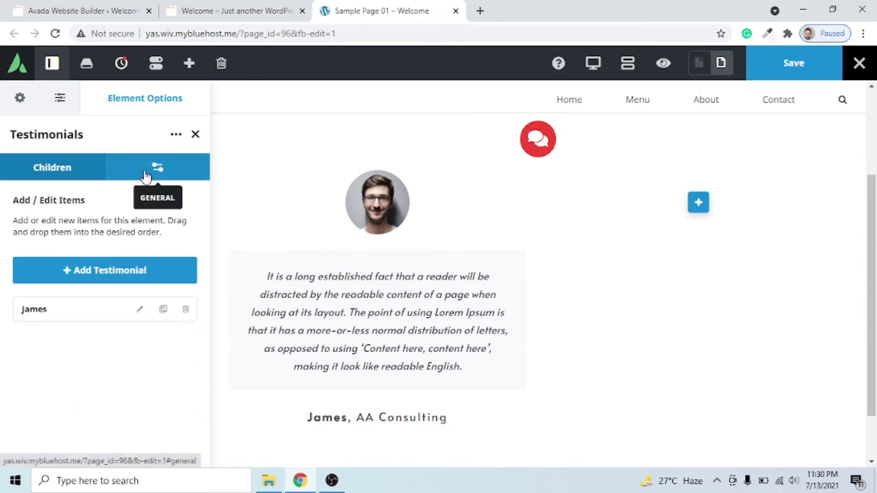
click(146, 176)
scroll(143, 261, down, 2)
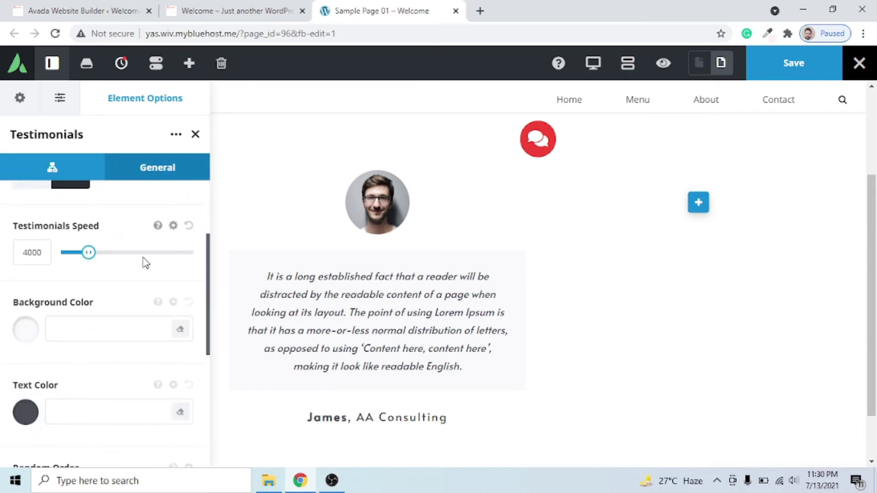
scroll(143, 261, down, 2)
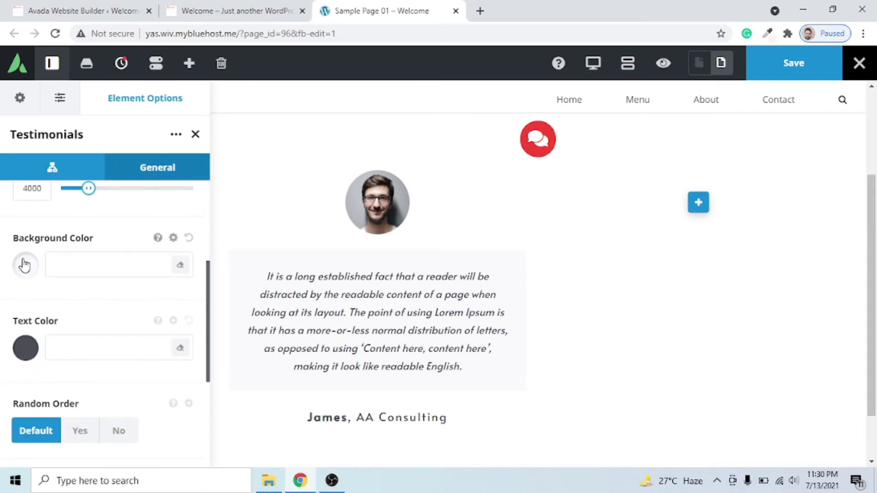
click(25, 265)
scroll(78, 311, down, 2)
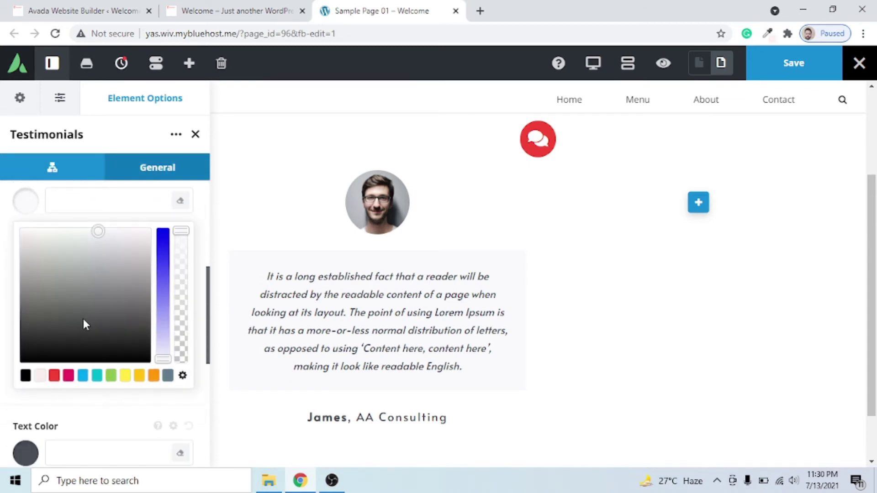
click(55, 375)
drag(165, 257, 163, 327)
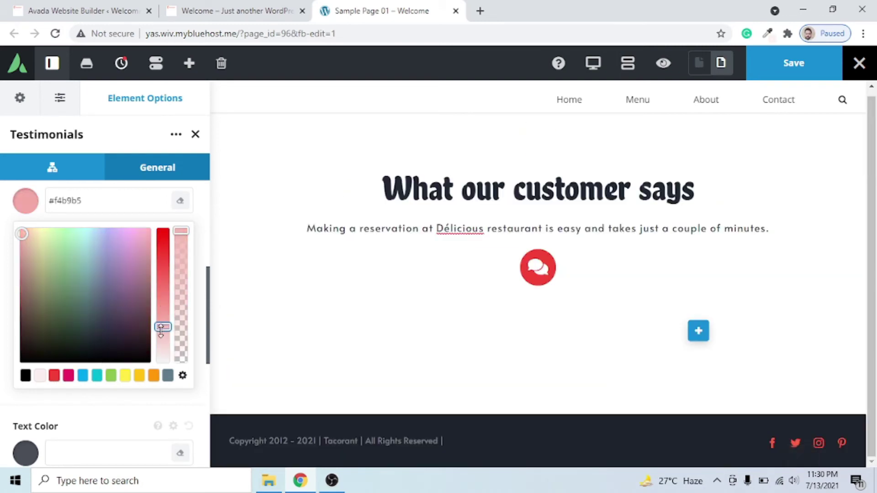
drag(181, 231, 164, 337)
mouse_move(163, 337)
mouse_down()
mouse_move(182, 340)
mouse_move(163, 348)
mouse_up()
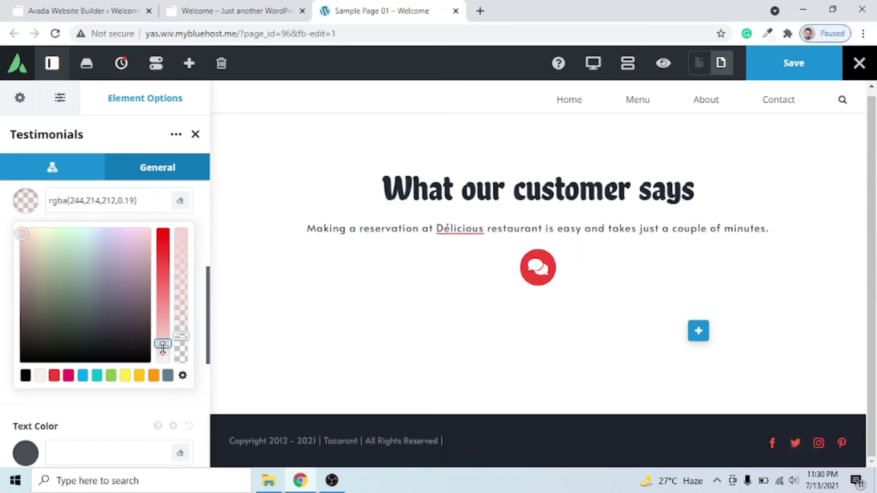
Step: Compare with the Welcome page's testimonials and make the Testimonials background a slightly deeper pale red at 0.19 opacity
click(271, 8)
click(362, 10)
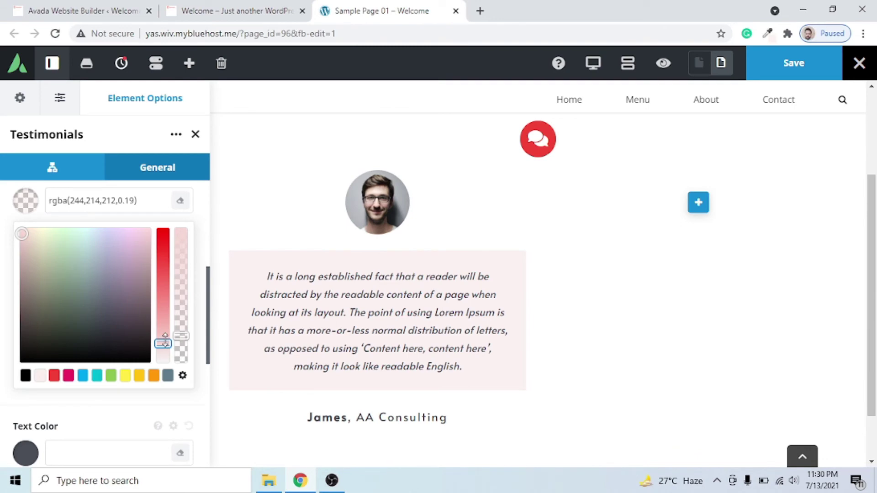
drag(165, 340, 164, 337)
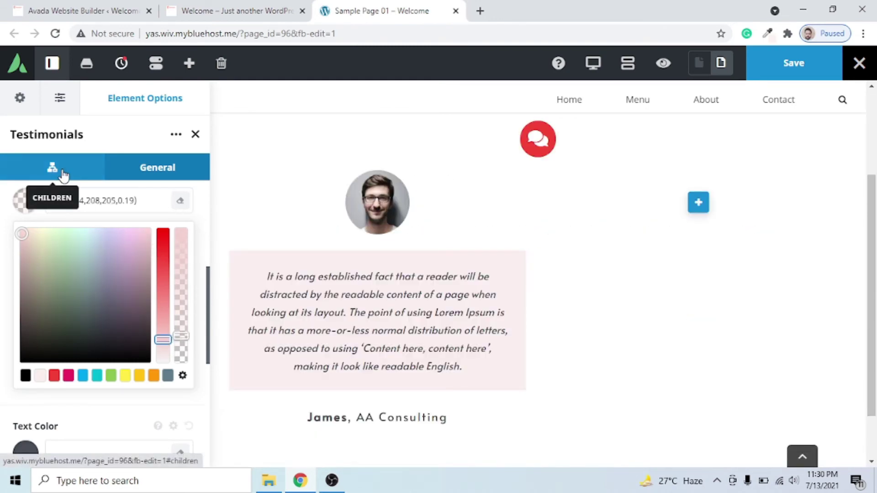
Step: Duplicate the existing testimonial item and set the copy's avatar to the round photo of the red-haired woman
click(63, 175)
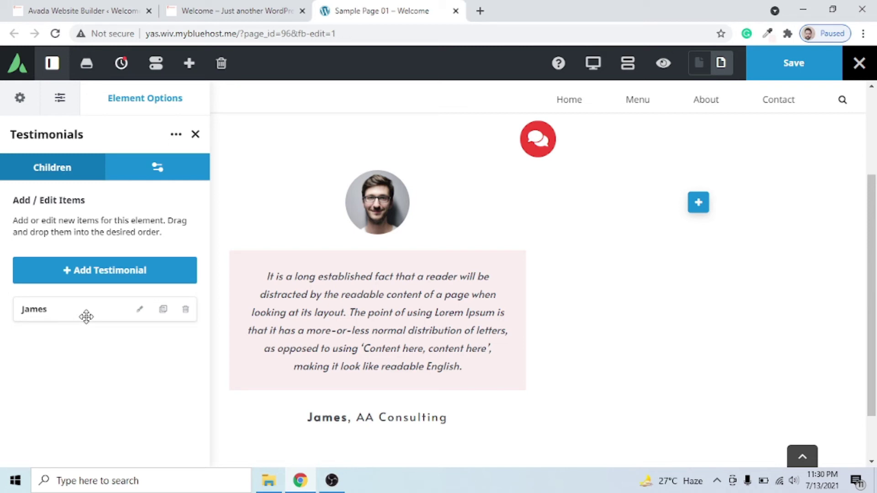
click(163, 309)
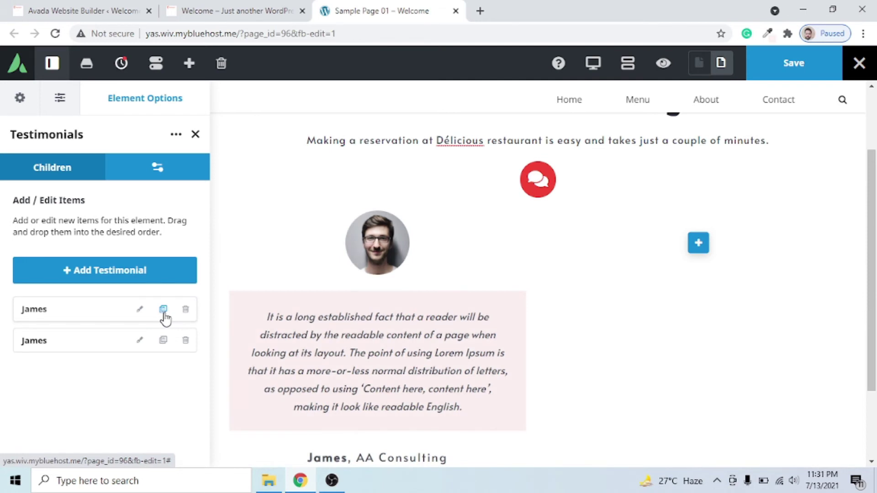
click(144, 347)
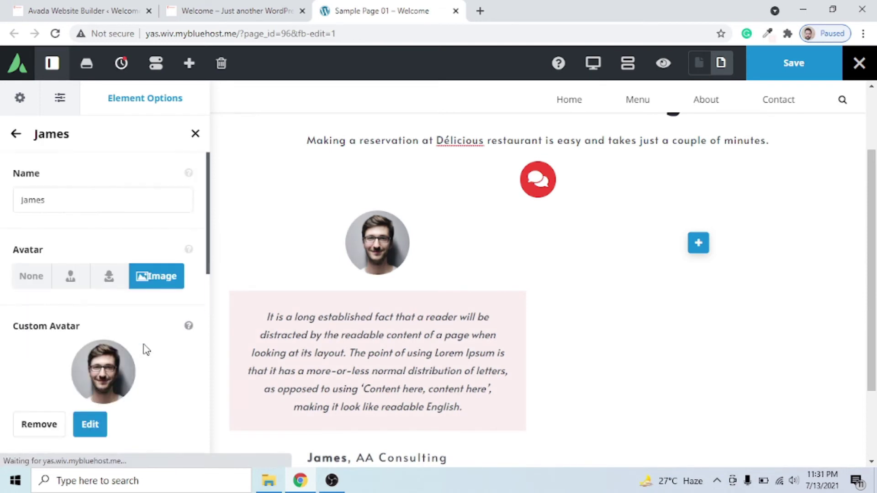
click(89, 427)
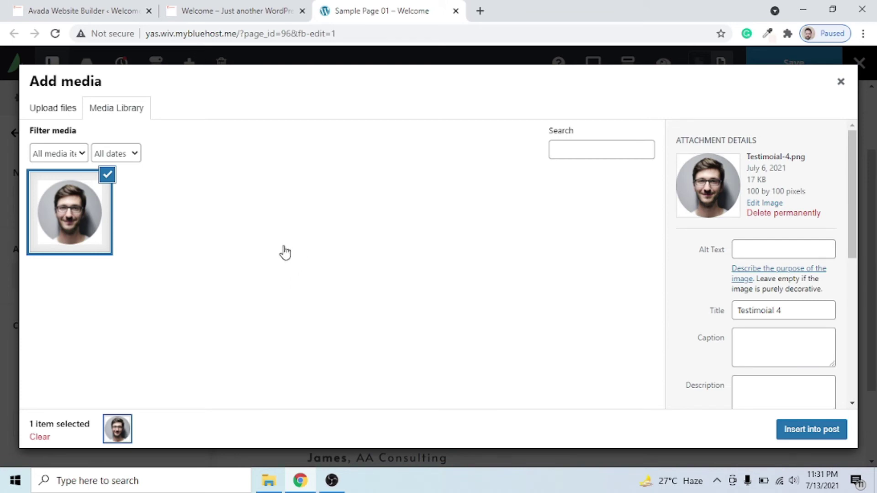
scroll(224, 253, down, 5)
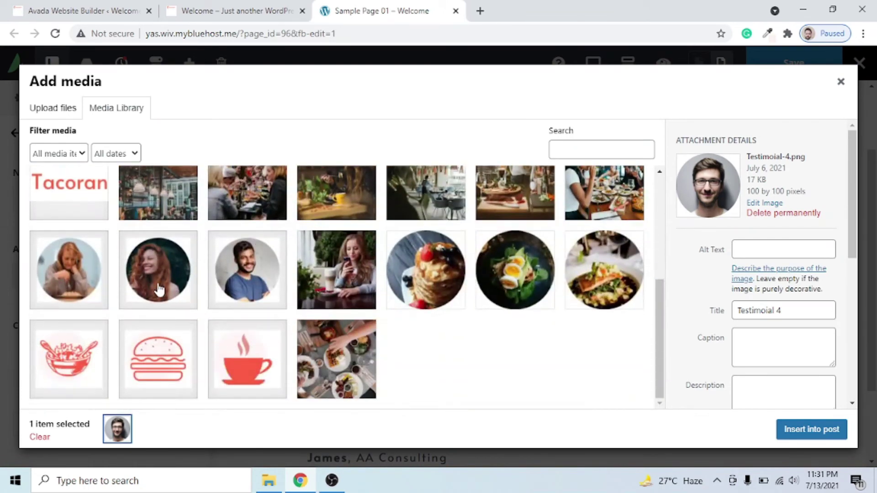
click(159, 270)
click(789, 430)
Step: Replace the duplicated testimonial's name with the customer's first name and set its company to "HB Marketing"
click(70, 203)
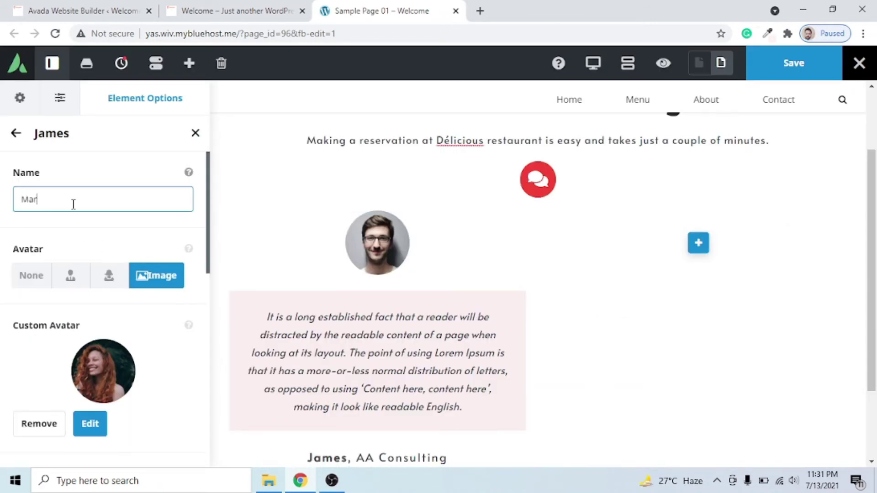
scroll(74, 205, down, 5)
click(91, 325)
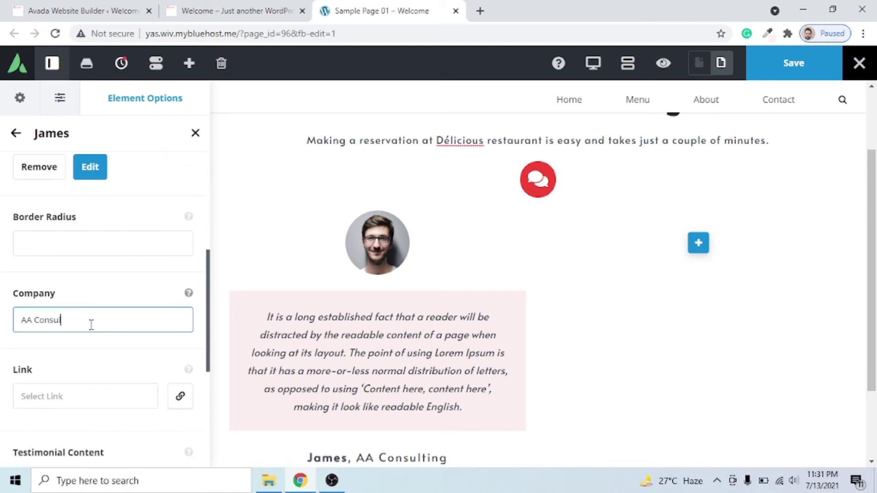
key(BackSpace)
key(BackSpace)
key(BackSpace)
key(BackSpace)
key(BackSpace)
key(BackSpace)
text(H)
key(BackSpace)
key(BackSpace)
key(BackSpace)
scroll(155, 328, down, 3)
scroll(111, 273, up, 5)
click(17, 133)
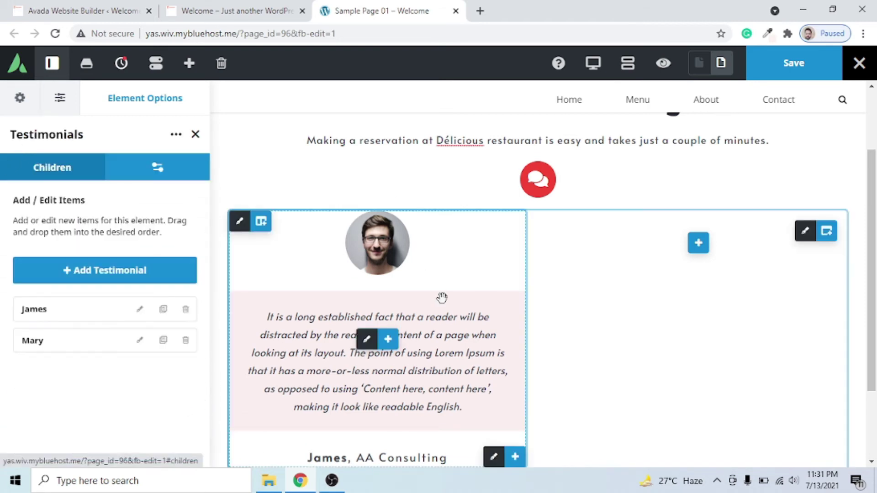
Step: Clone the 1/2 column holding the testimonials and delete the leftover empty column below it
scroll(439, 326, down, 2)
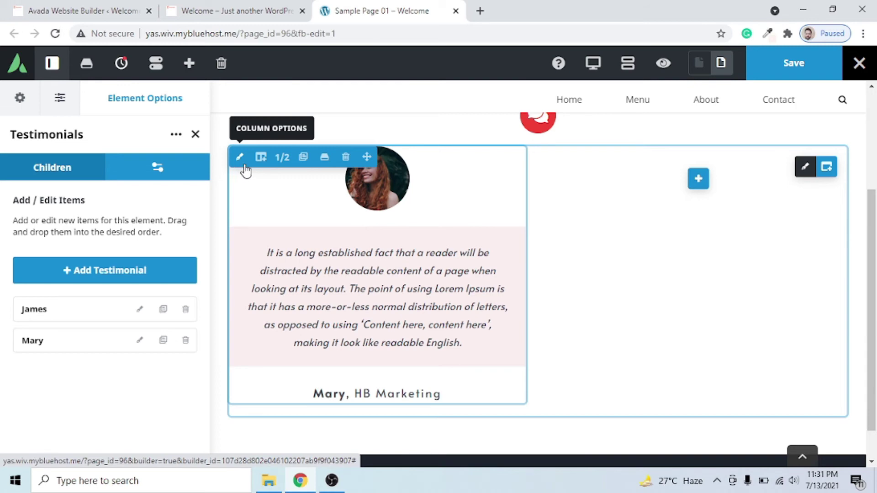
click(304, 168)
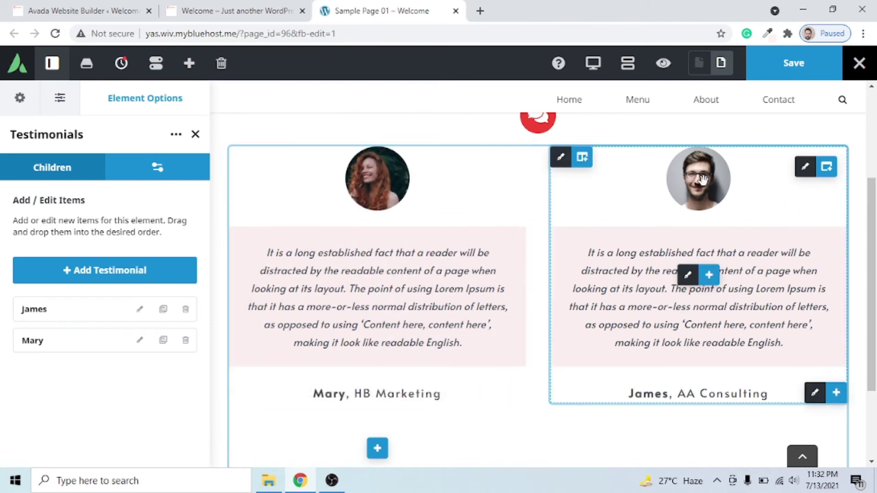
scroll(405, 406, down, 1)
scroll(404, 405, down, 2)
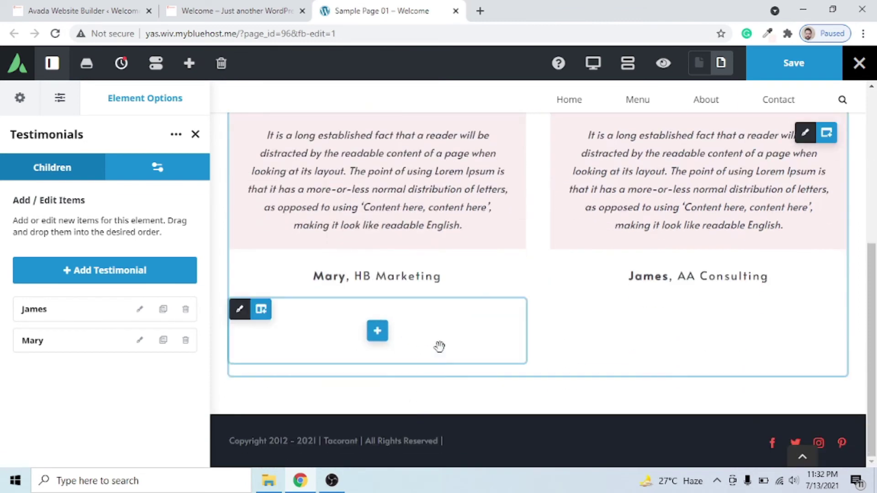
click(345, 310)
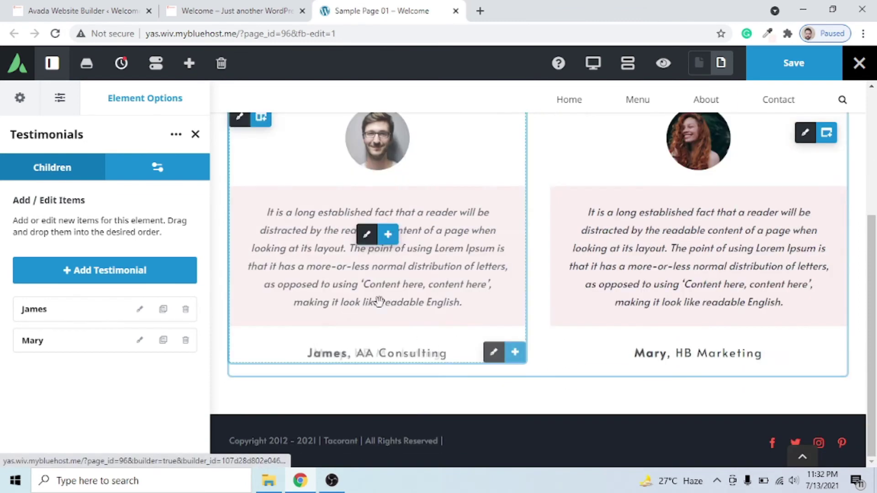
Step: Replace the name of the first testimonial in the cloned column with the new customer's first name
scroll(635, 302, up, 2)
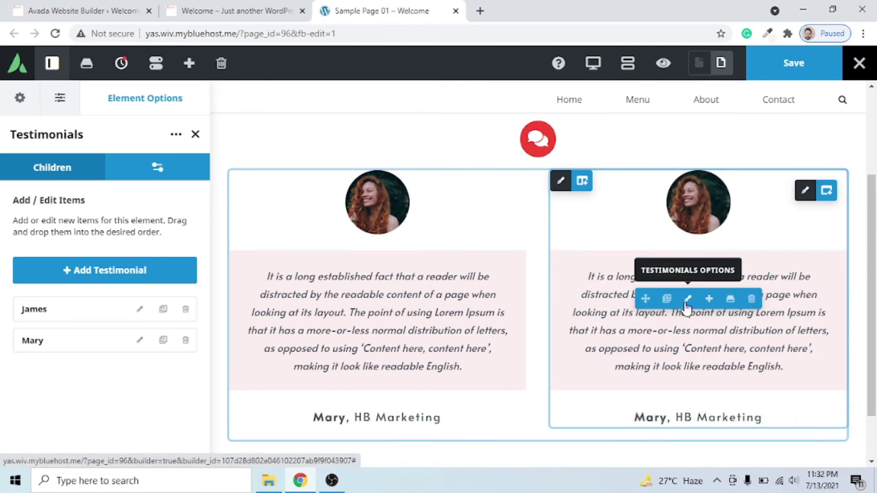
click(139, 312)
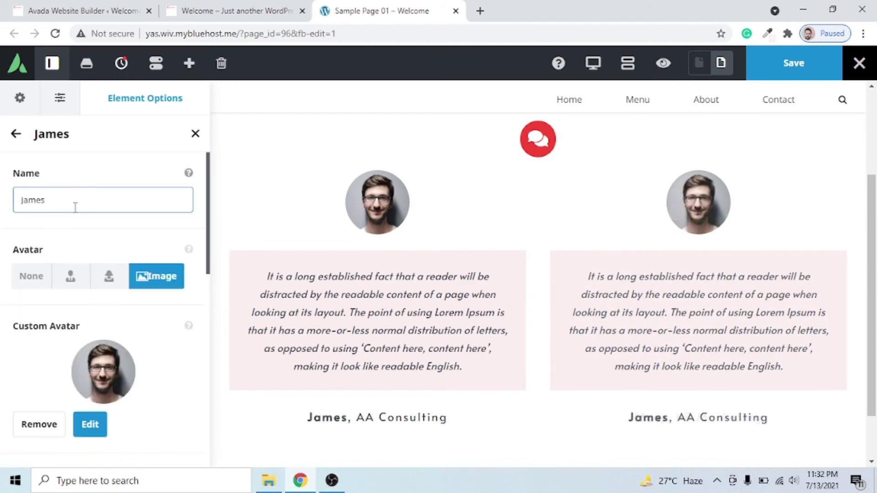
drag(75, 206, 4, 210)
key(BackSpace)
text(Mark)
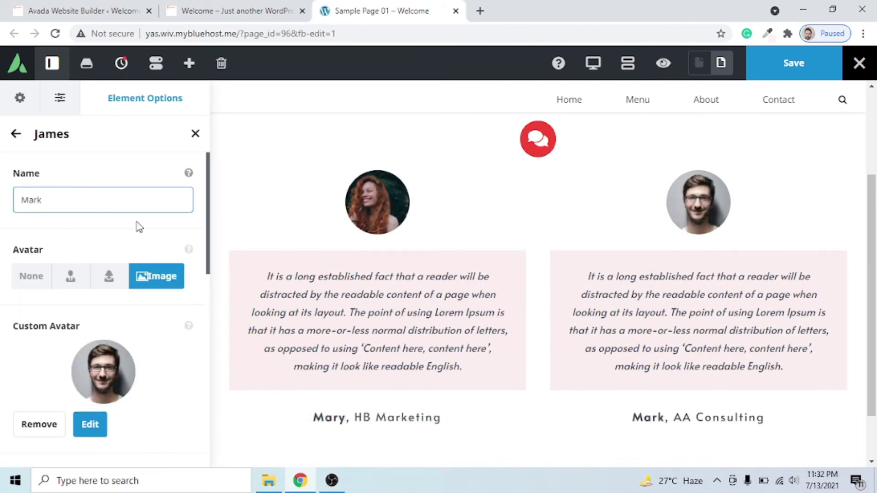
Step: Set the company of the cloned column's first testimonial to "Fast Software House"
scroll(143, 236, down, 3)
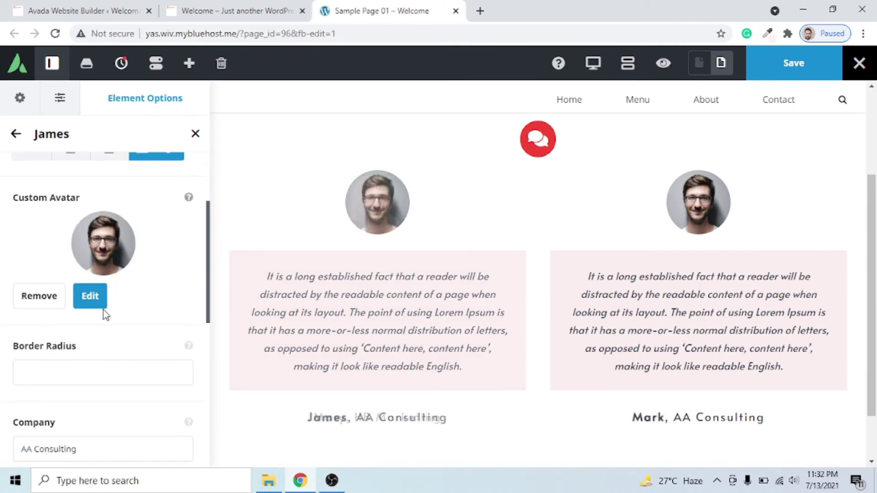
scroll(87, 347, down, 2)
drag(77, 383, 10, 392)
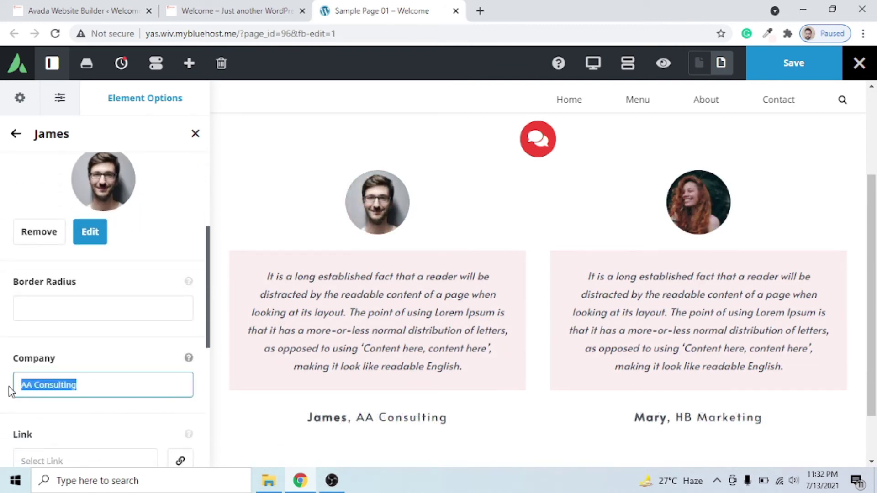
text(Software Huseou)
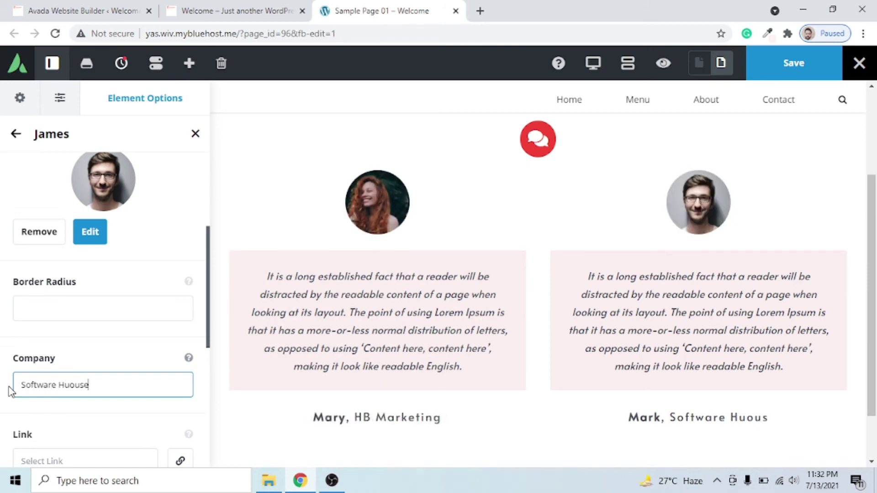
key(Left)
key(Left)
key(BackSpace)
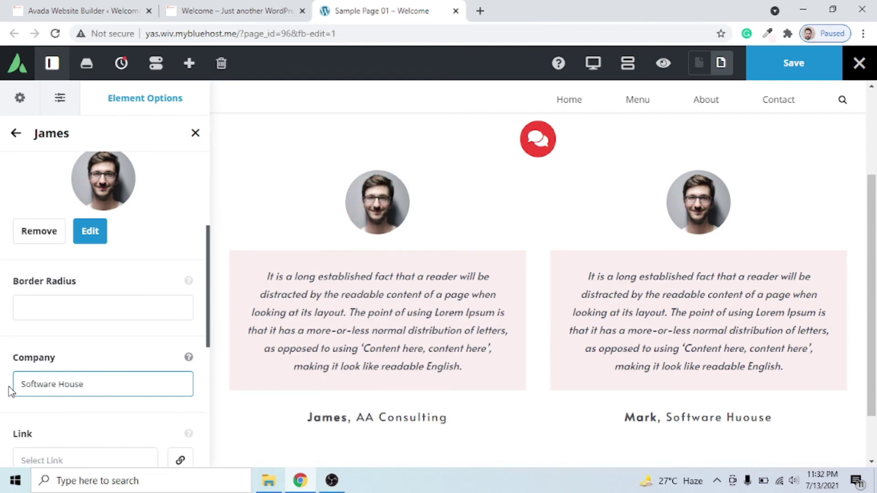
text(Fat)
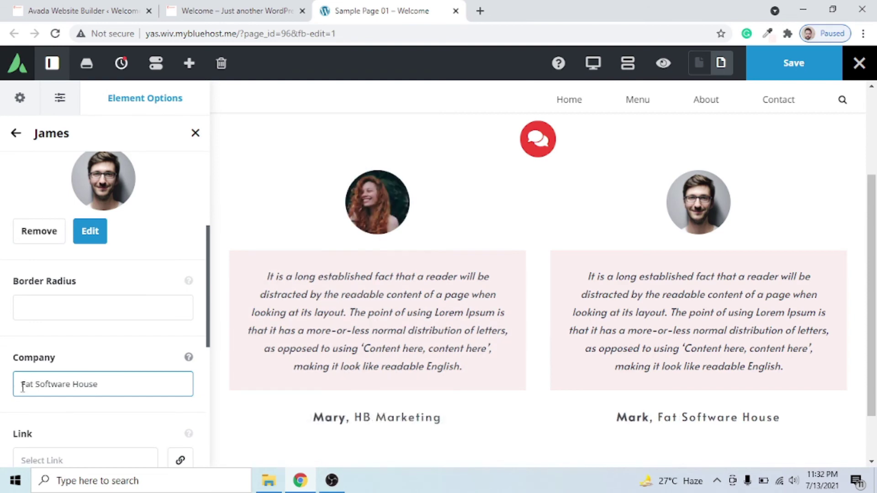
key(BackSpace)
key(BackSpace)
text(st)
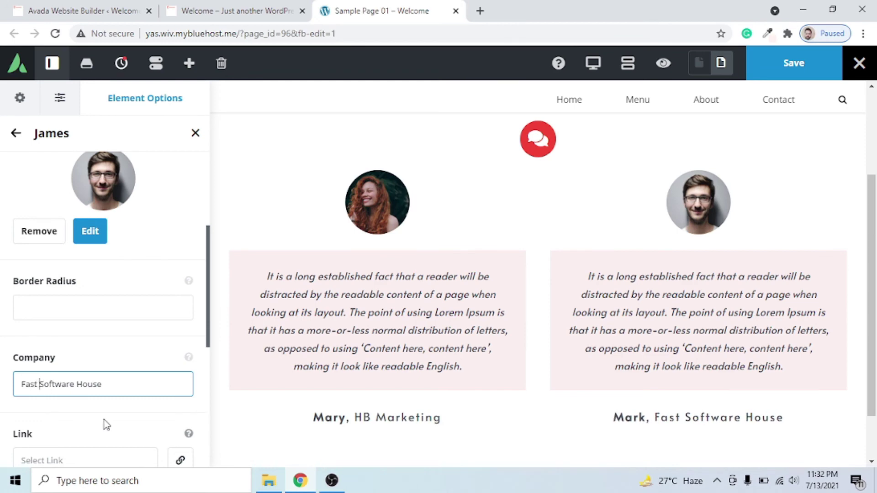
Step: Change the avatar of the cloned column's first testimonial to Testimoial-1.png and return to the testimonial items
scroll(141, 334, up, 3)
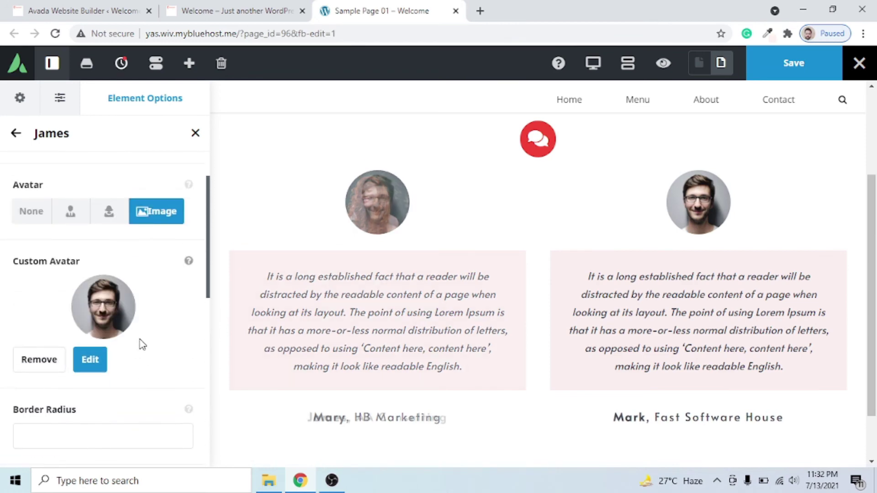
click(90, 360)
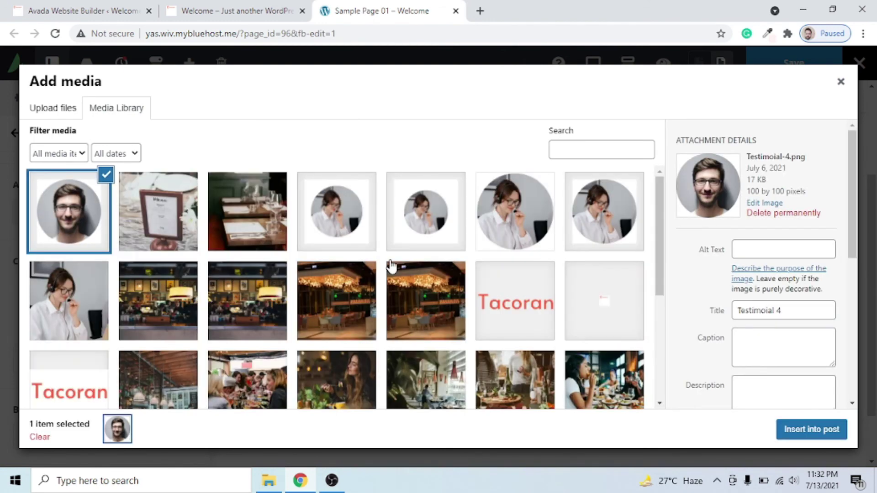
scroll(389, 264, down, 5)
click(268, 270)
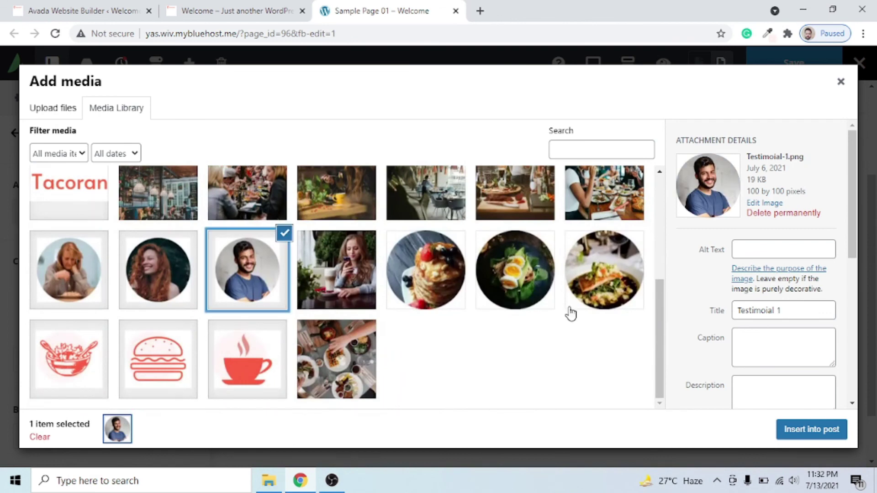
click(800, 431)
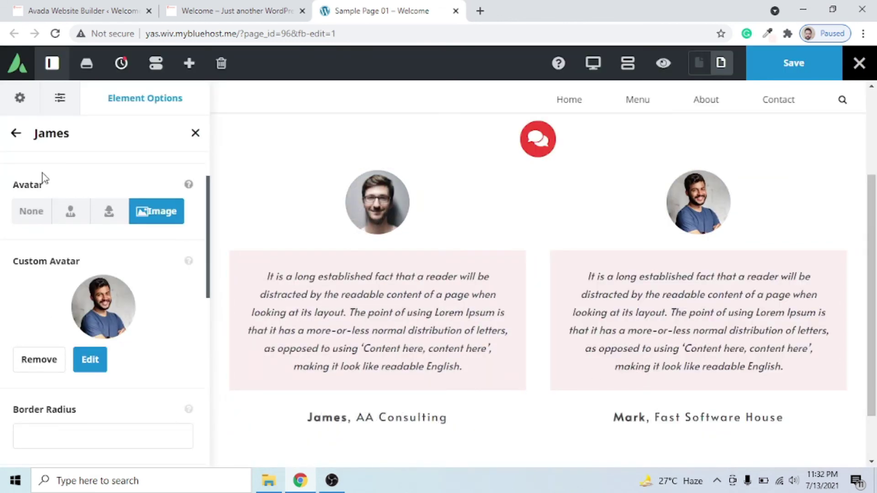
click(16, 133)
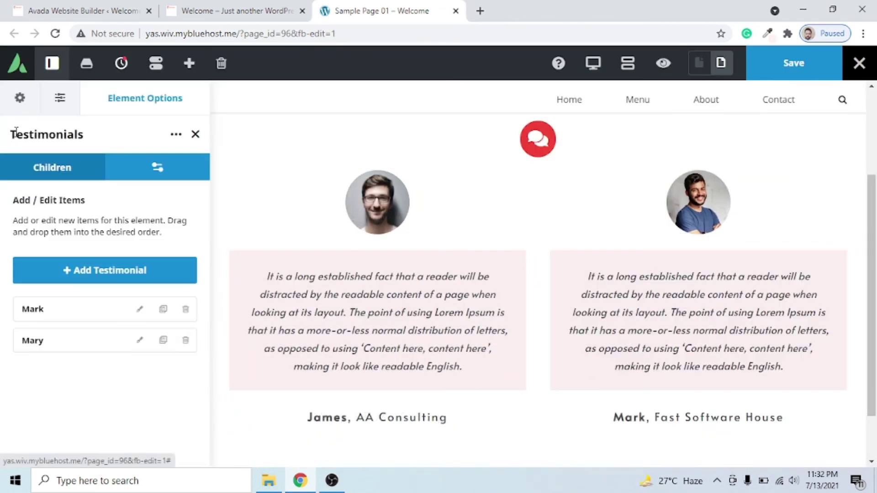
Step: Change the avatar of the cloned column's second testimonial to the round photo of the woman resting her head on her hand
click(140, 341)
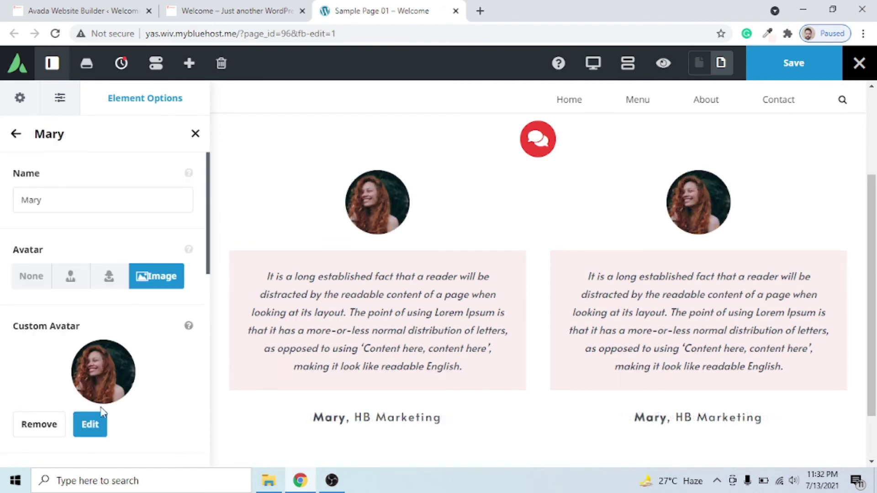
click(90, 424)
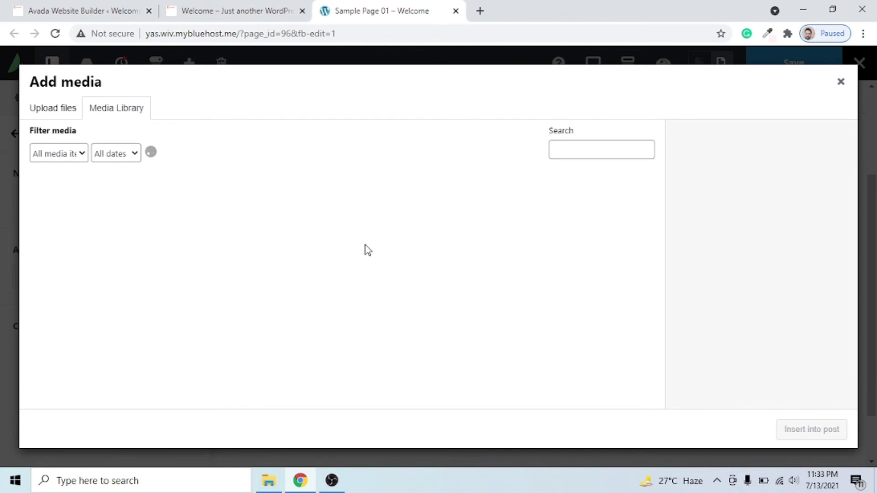
scroll(238, 270, down, 3)
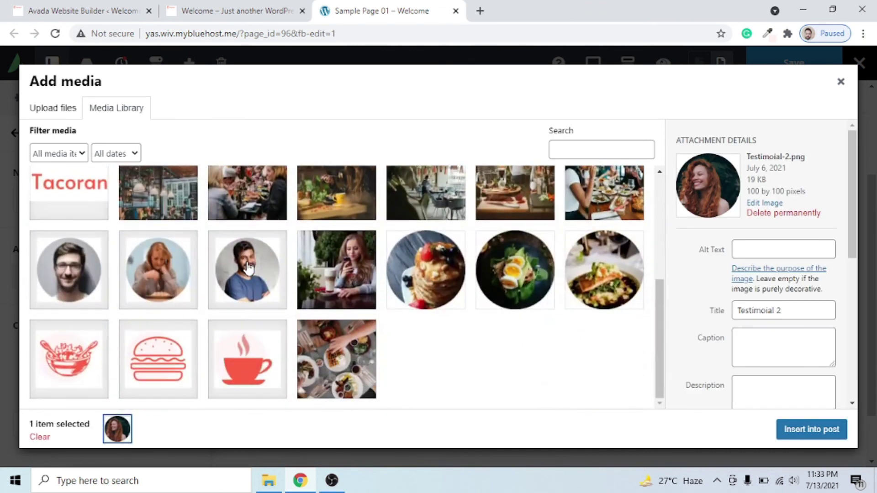
click(167, 273)
click(812, 429)
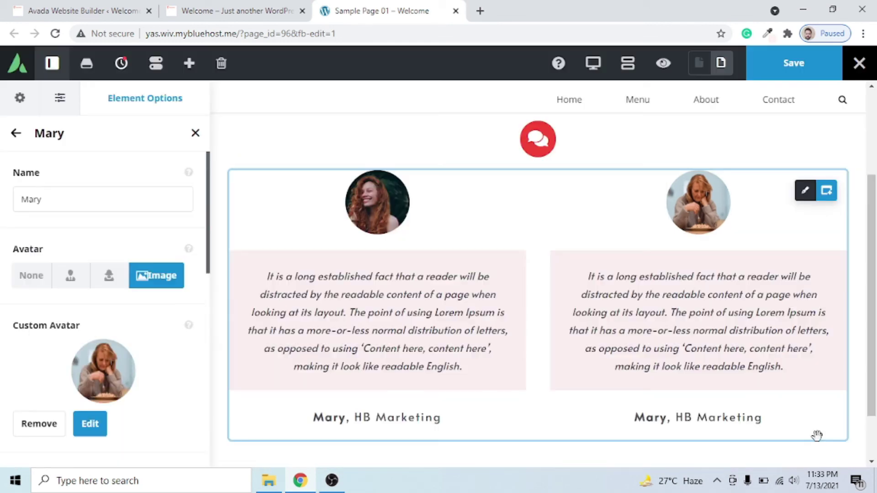
Step: Replace the name of the cloned column's second testimonial with the new customer's first name
click(78, 197)
drag(78, 198, 4, 202)
text(Michelle)
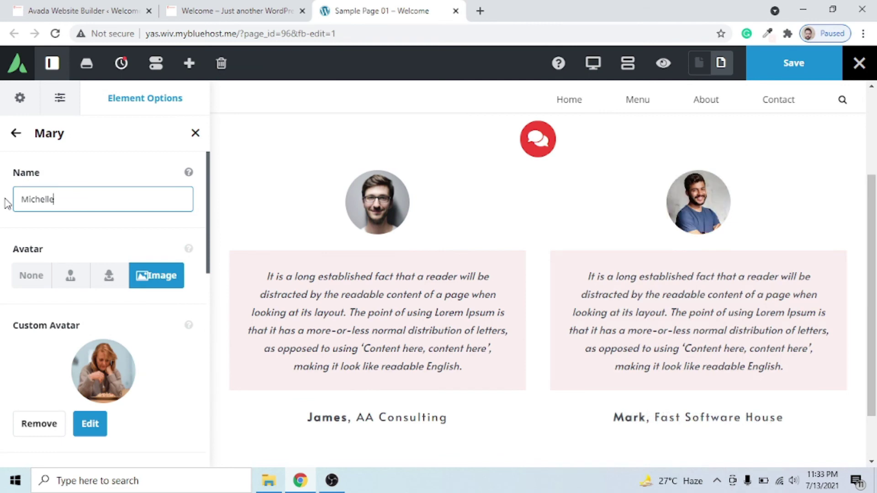
Step: Set the company of the cloned column's second testimonial to "Soul Restaurant"
scroll(84, 251, down, 5)
click(91, 385)
drag(92, 385, 13, 396)
key(BackSpace)
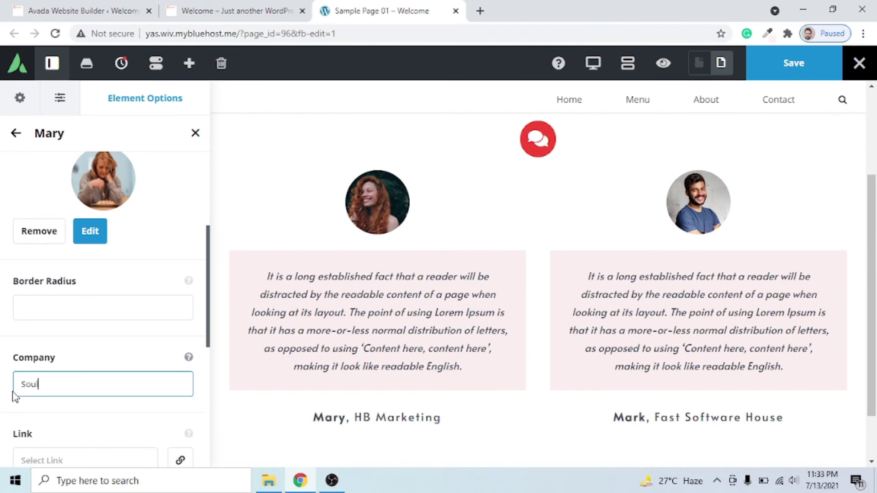
text(Soul Restaurant)
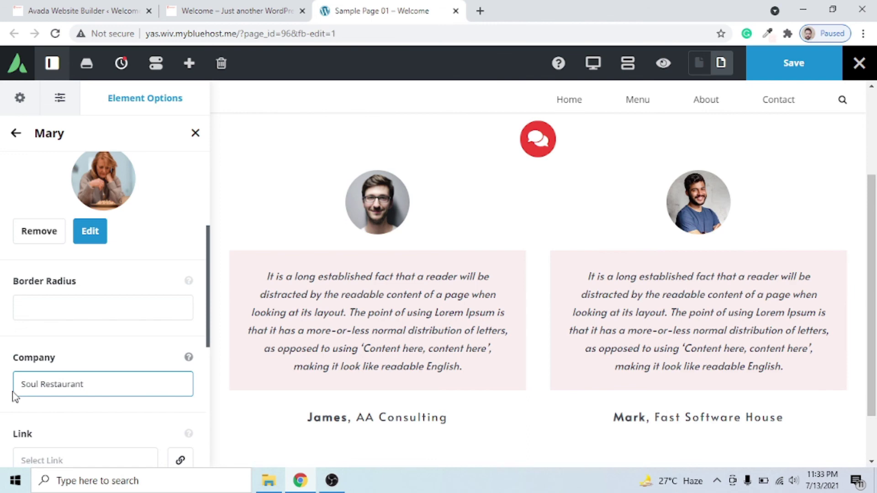
Step: Set the top margin of the container holding the two testimonial columns to 50
scroll(99, 372, down, 4)
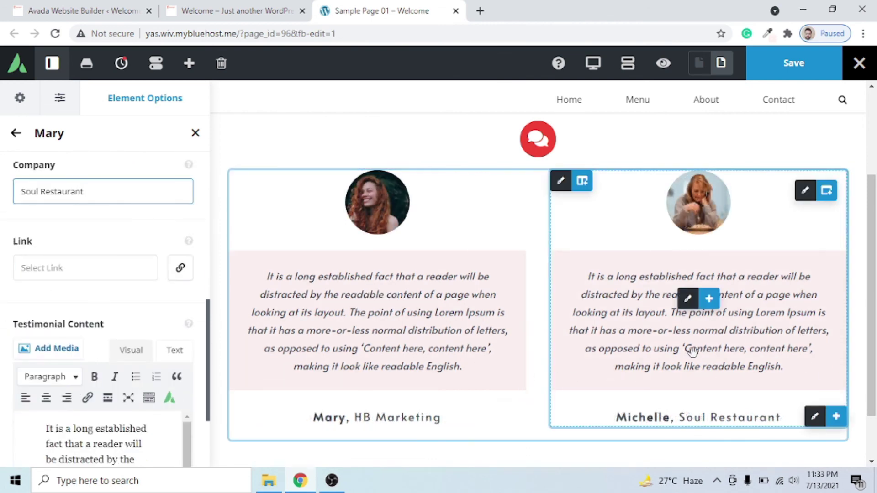
scroll(692, 350, down, 1)
scroll(693, 352, up, 3)
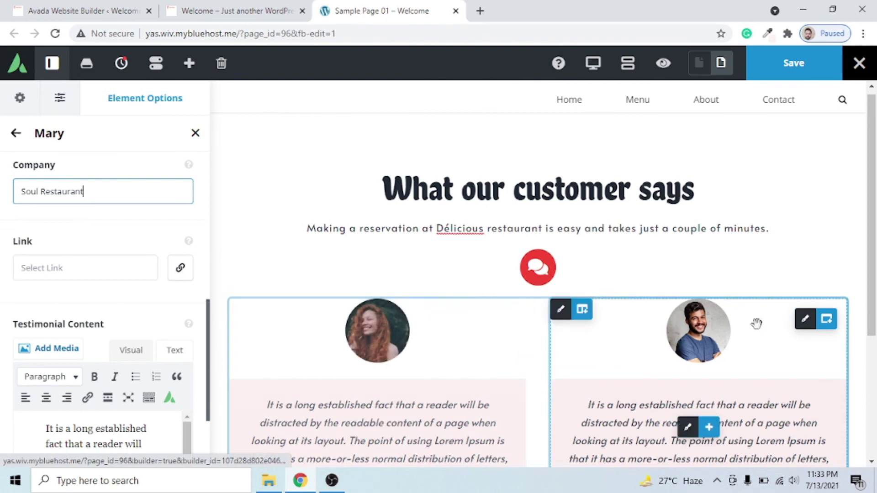
click(806, 324)
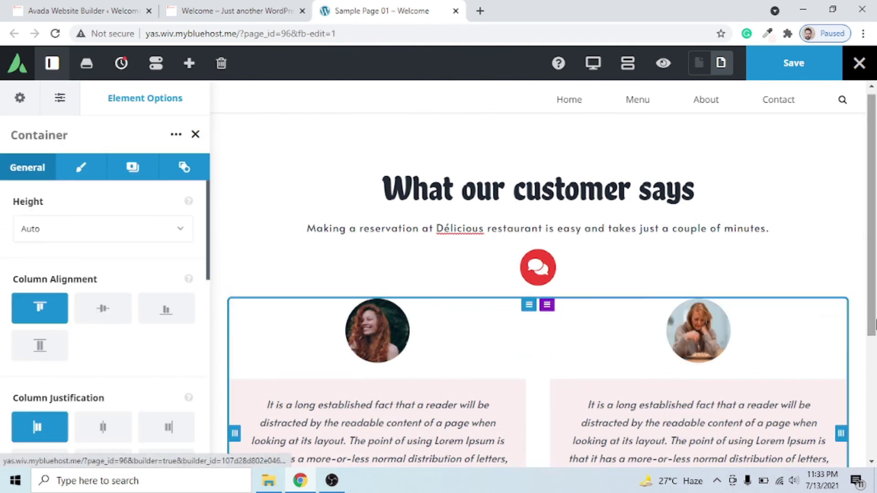
click(96, 174)
scroll(114, 265, down, 3)
scroll(103, 315, down, 4)
click(75, 344)
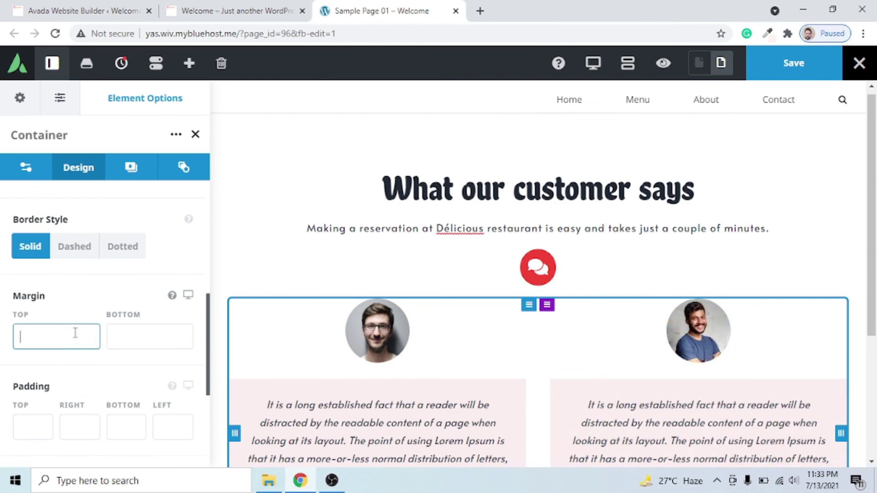
text(50)
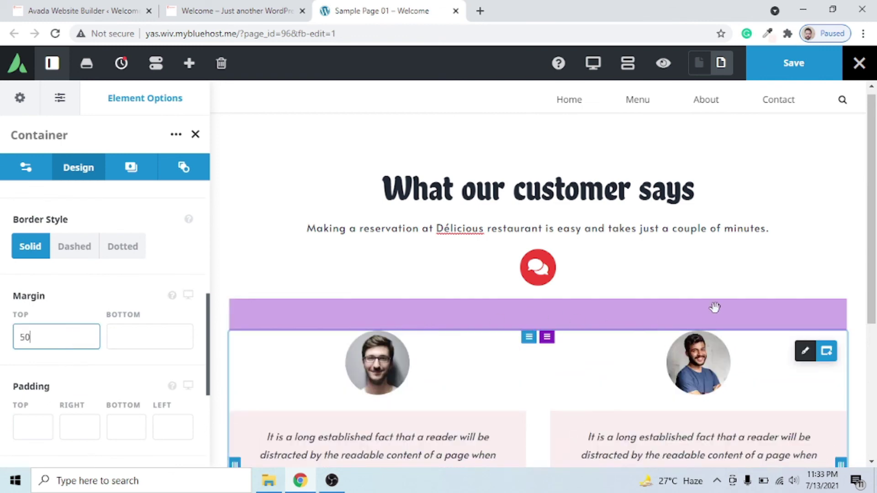
scroll(714, 308, down, 3)
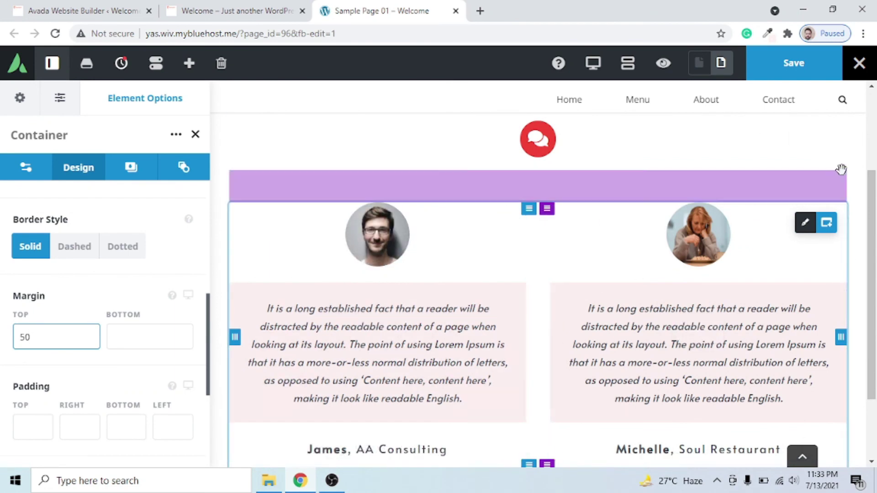
Step: Preview the page without the editing controls and check the testimonials section from its heading down to the footer
click(664, 64)
scroll(798, 321, down, 2)
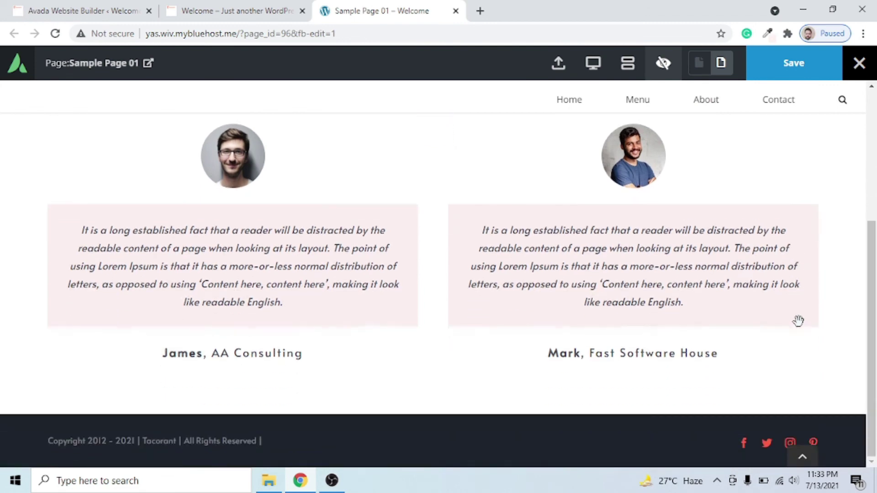
scroll(799, 321, up, 4)
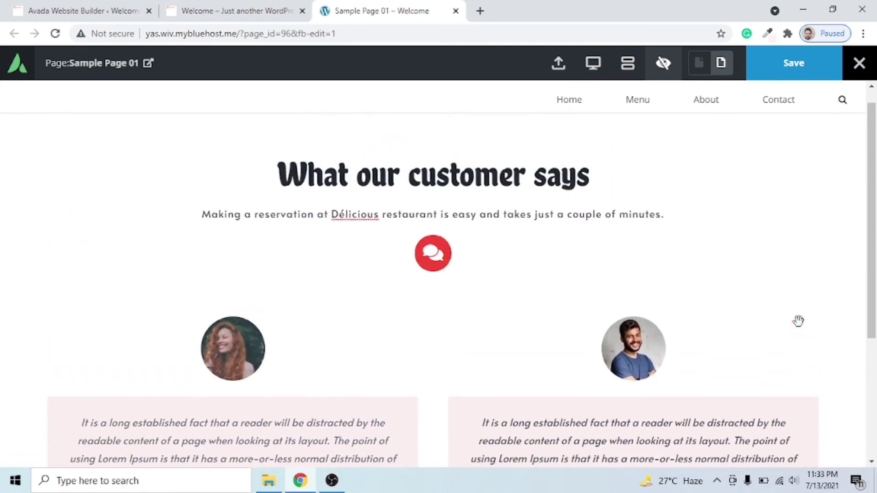
scroll(798, 321, down, 3)
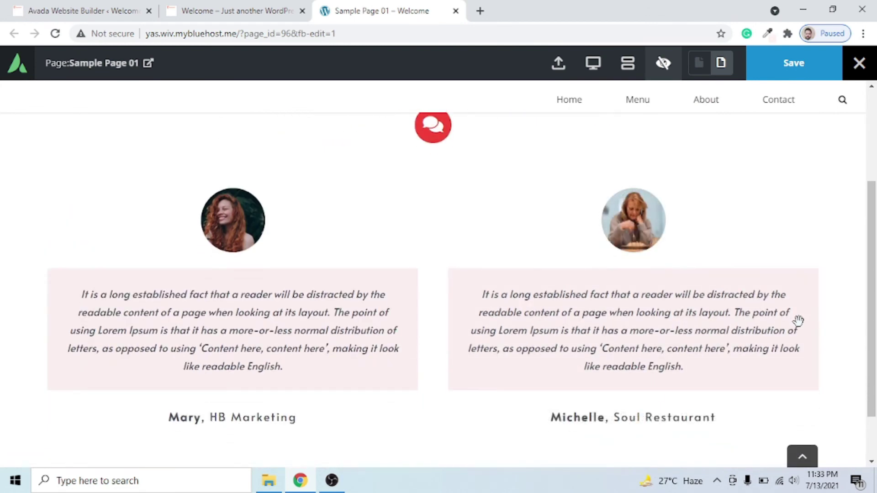